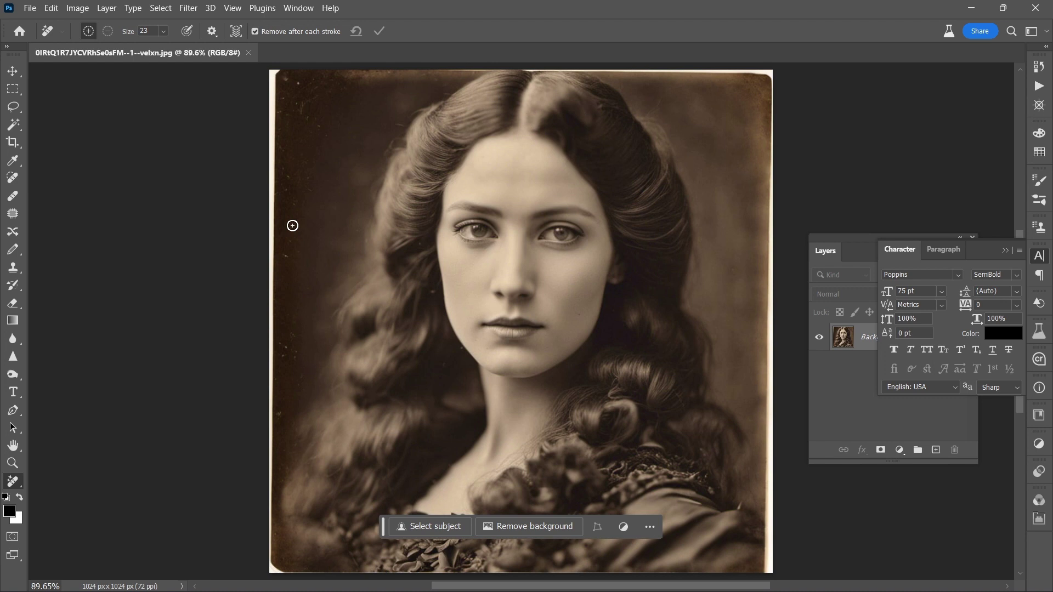
Zoom in on the sepia portrait's face to inspect it, then zoom back out
{"action": "scroll", "coordinate": [470, 225], "scroll_direction": "up", "scroll_amount": 2}
{"action": "scroll", "coordinate": [532, 236], "scroll_direction": "up", "scroll_amount": 2}
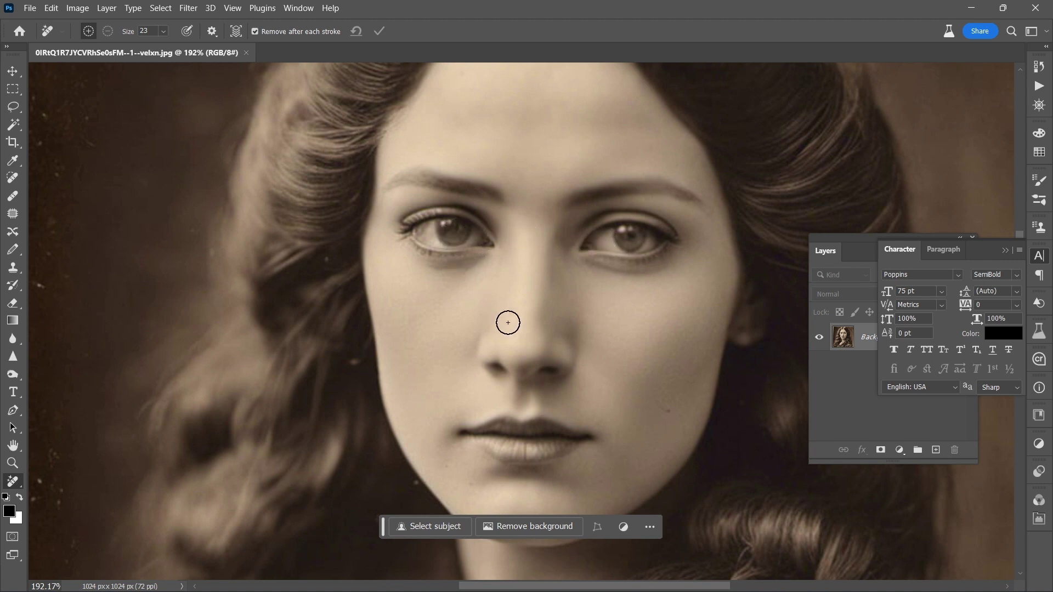
{"action": "scroll", "coordinate": [507, 322], "scroll_direction": "down", "scroll_amount": 4}
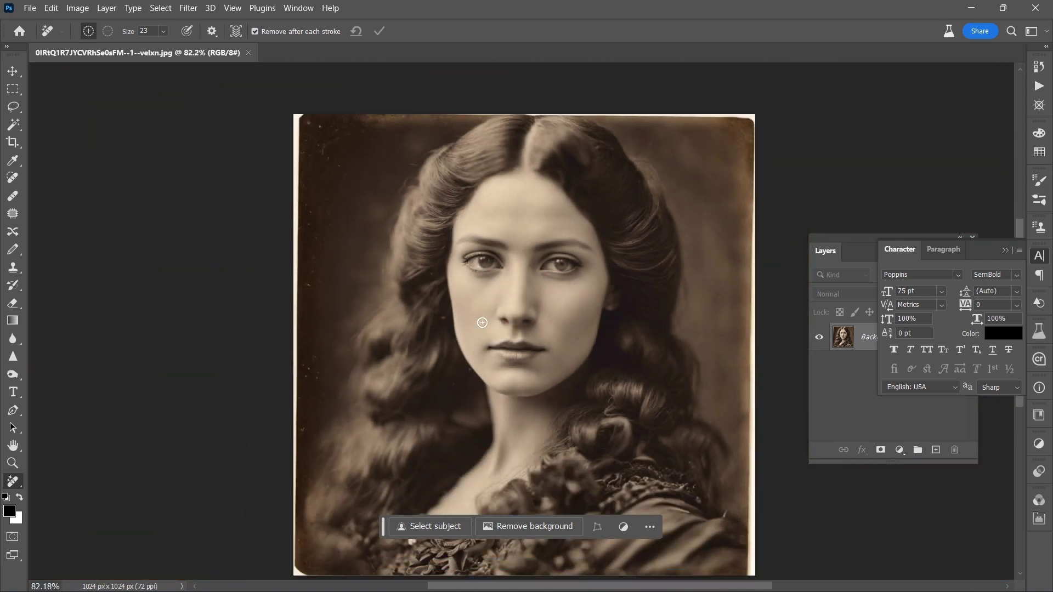
Run GFPGAN version v1.3 at scale 2 on the uploaded portrait in Replicate
{"action": "key", "text": "alt+Tab"}
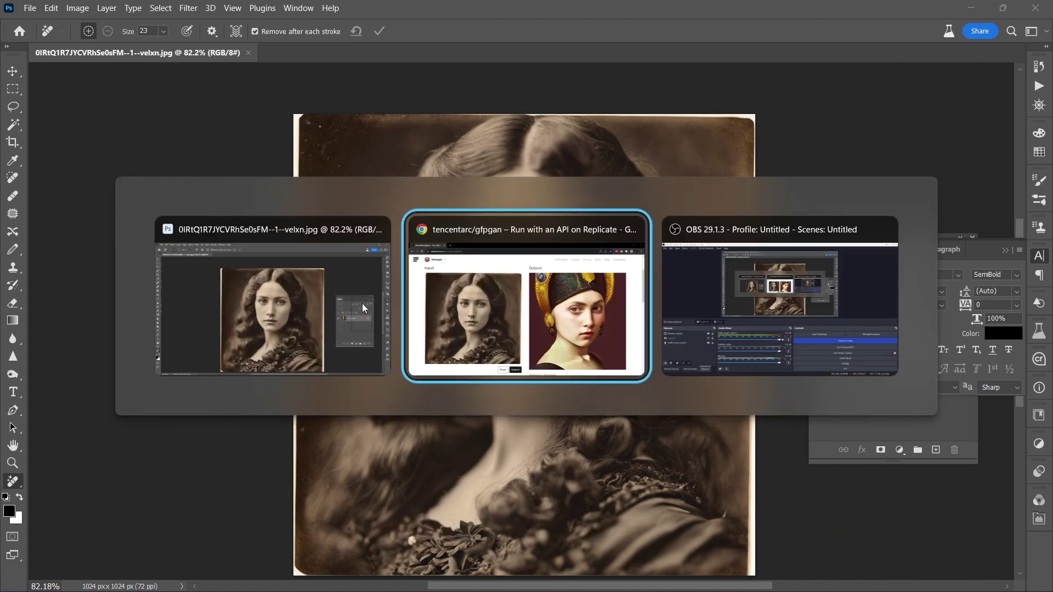
{"action": "scroll", "coordinate": [531, 322], "scroll_direction": "up", "scroll_amount": 4}
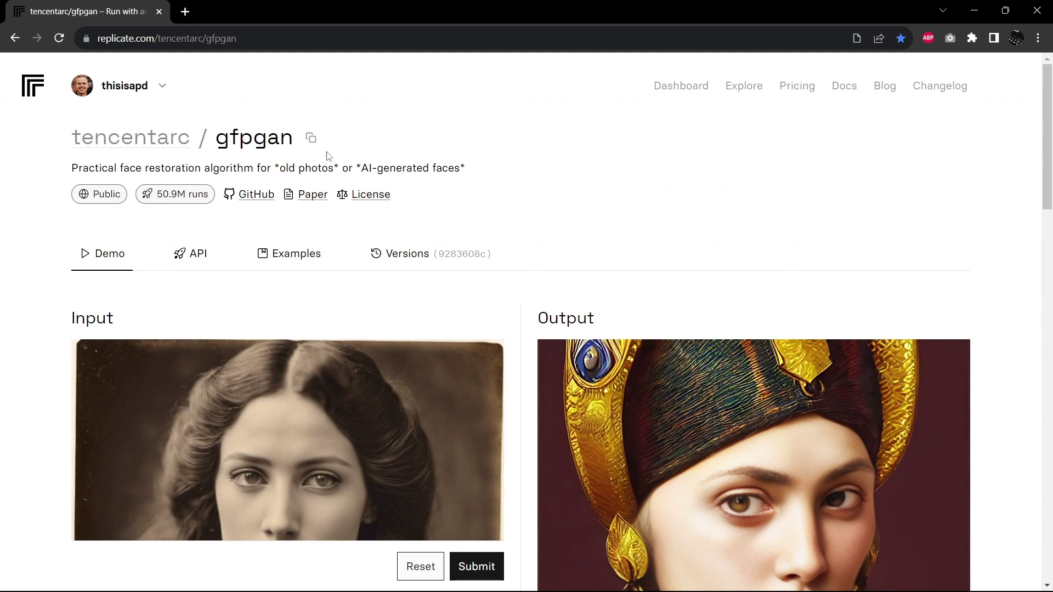
{"action": "scroll", "coordinate": [466, 310], "scroll_direction": "down", "scroll_amount": 5}
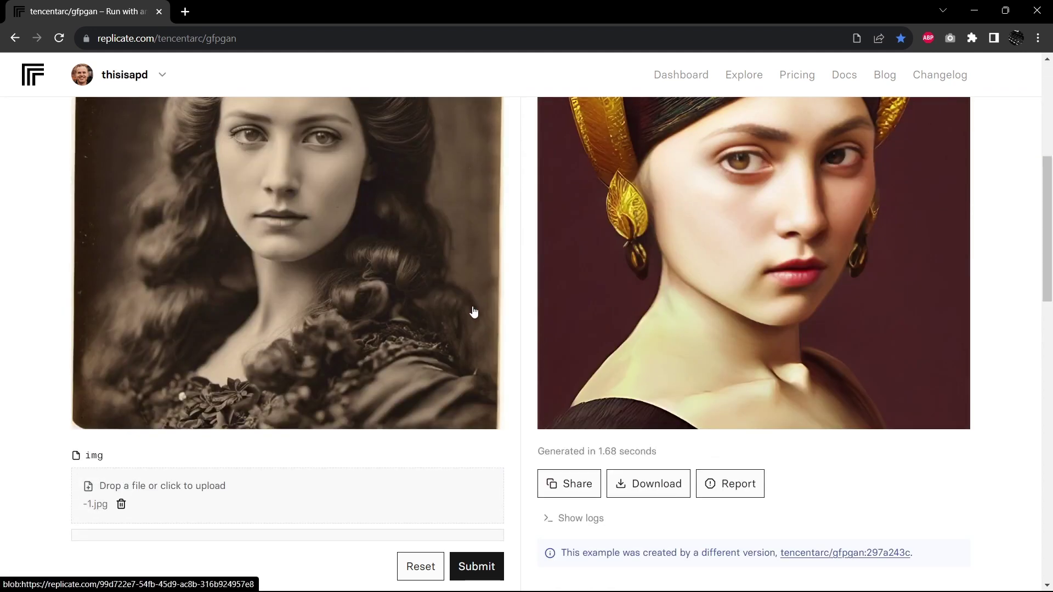
{"action": "scroll", "coordinate": [474, 311], "scroll_direction": "down", "scroll_amount": 2}
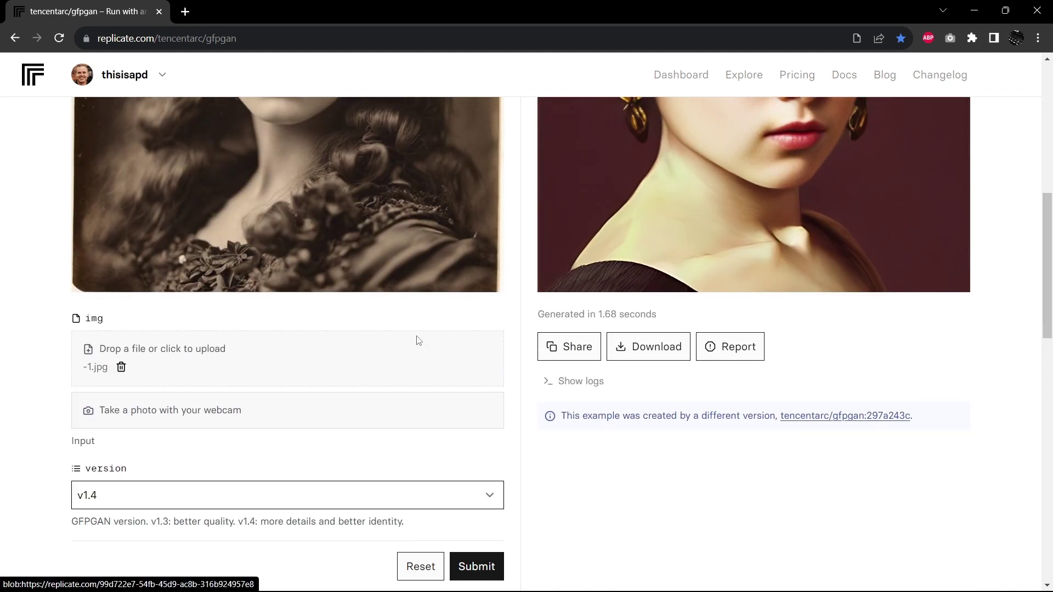
{"action": "left_click", "coordinate": [288, 501]}
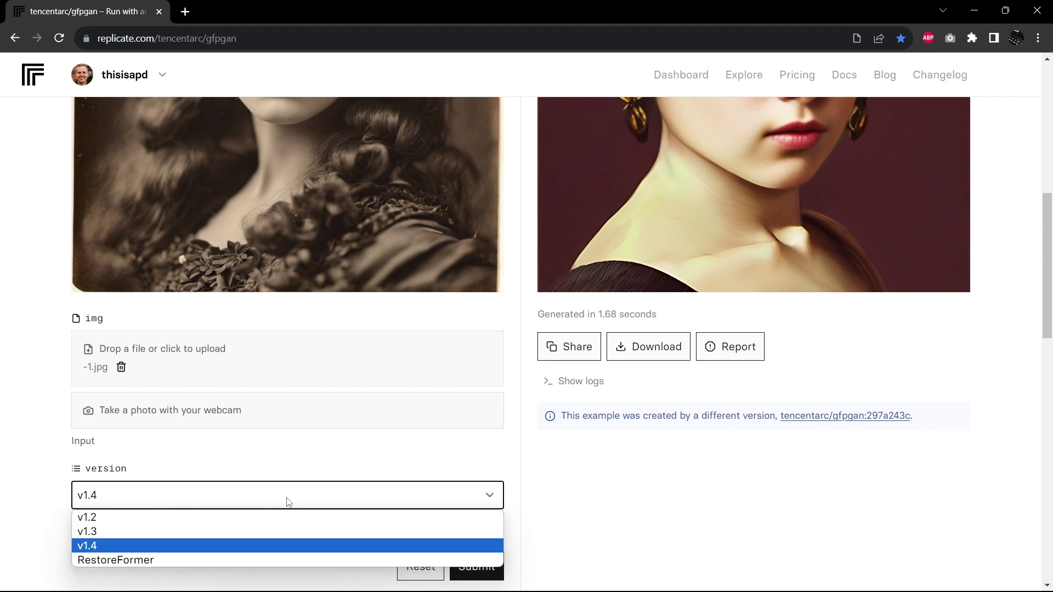
{"action": "left_click", "coordinate": [523, 477]}
{"action": "scroll", "coordinate": [516, 478], "scroll_direction": "down", "scroll_amount": 2}
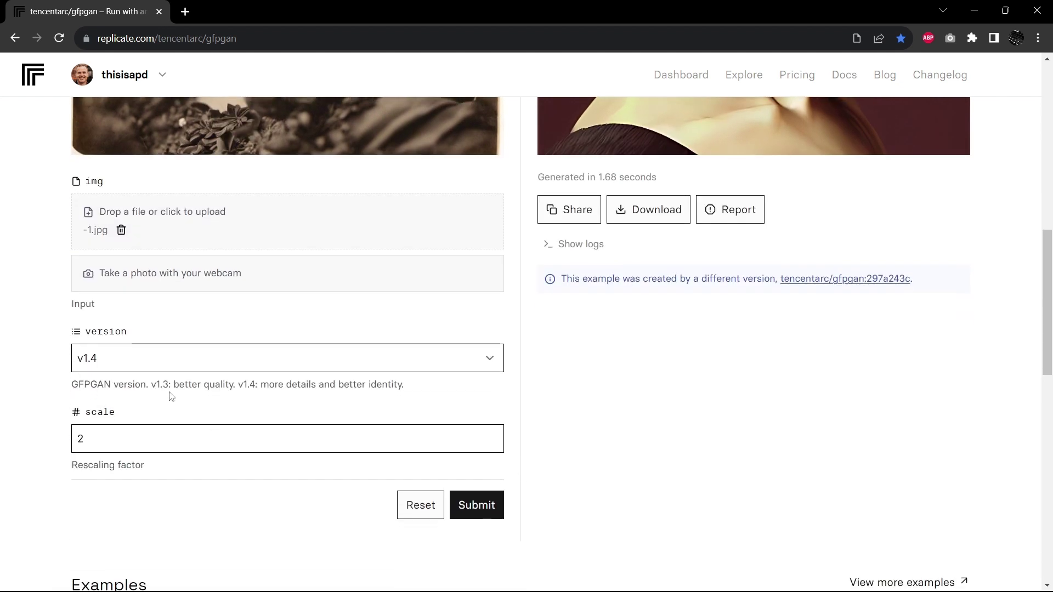
{"action": "left_click", "coordinate": [263, 359]}
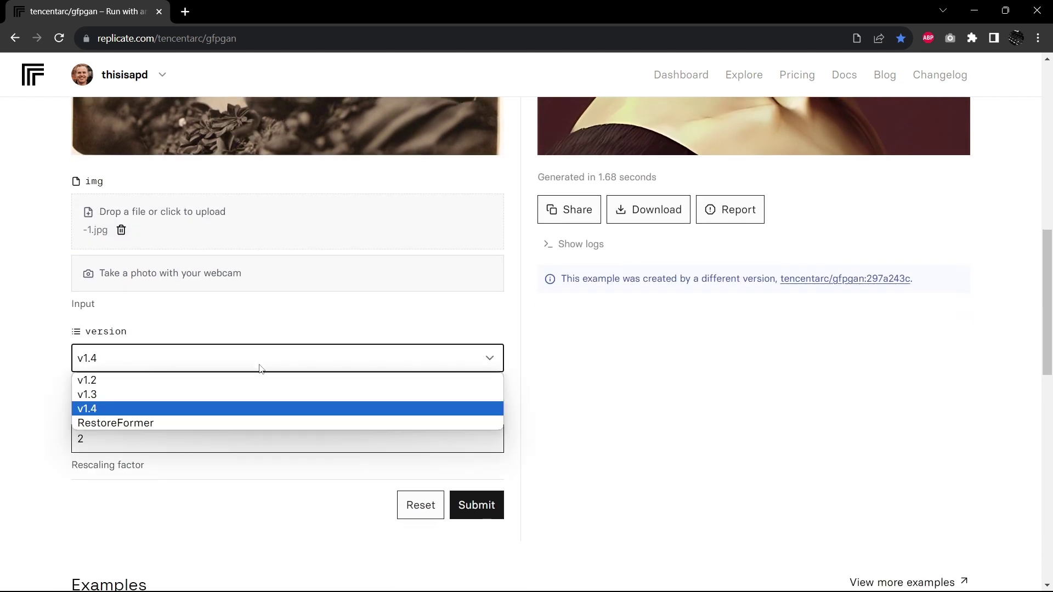
{"action": "left_click", "coordinate": [254, 396]}
{"action": "left_click", "coordinate": [496, 514]}
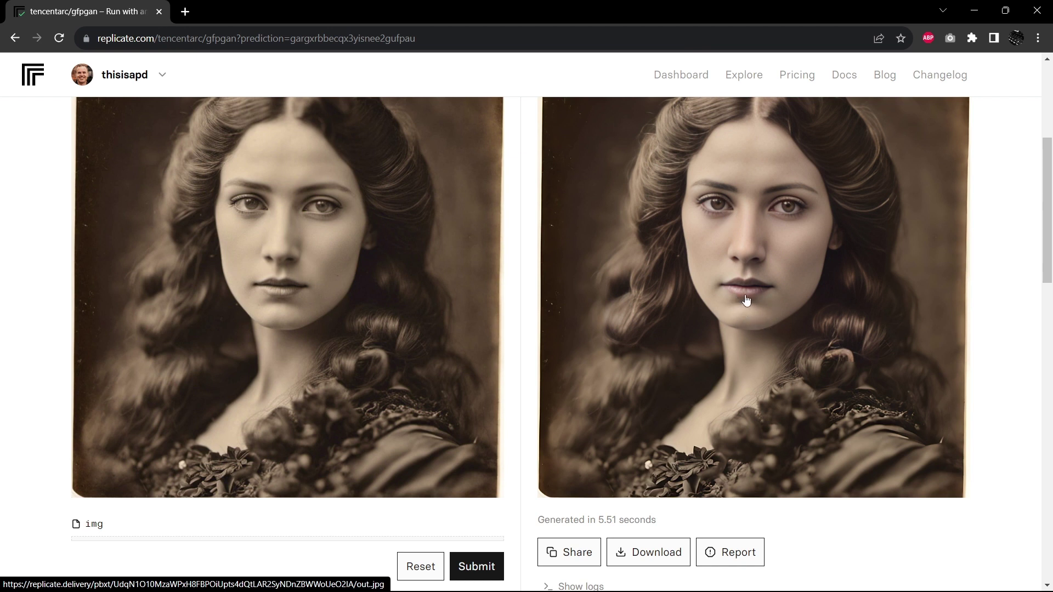
Download the restored output image and open the downloaded replicate-prediction JPG
{"action": "scroll", "coordinate": [731, 336], "scroll_direction": "up", "scroll_amount": 3}
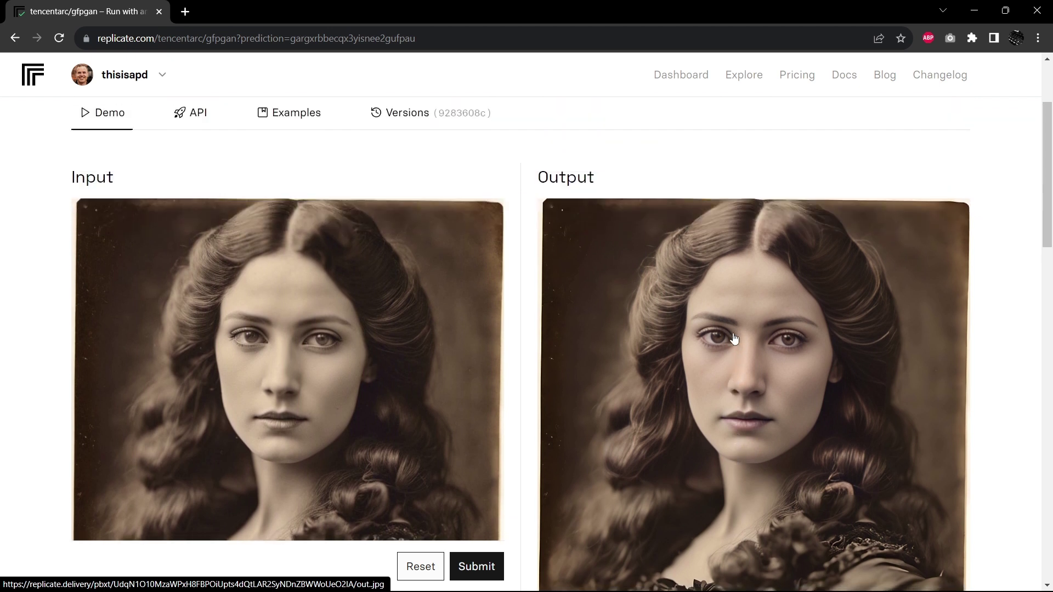
{"action": "scroll", "coordinate": [731, 336], "scroll_direction": "down", "scroll_amount": 3}
{"action": "left_click", "coordinate": [672, 543]}
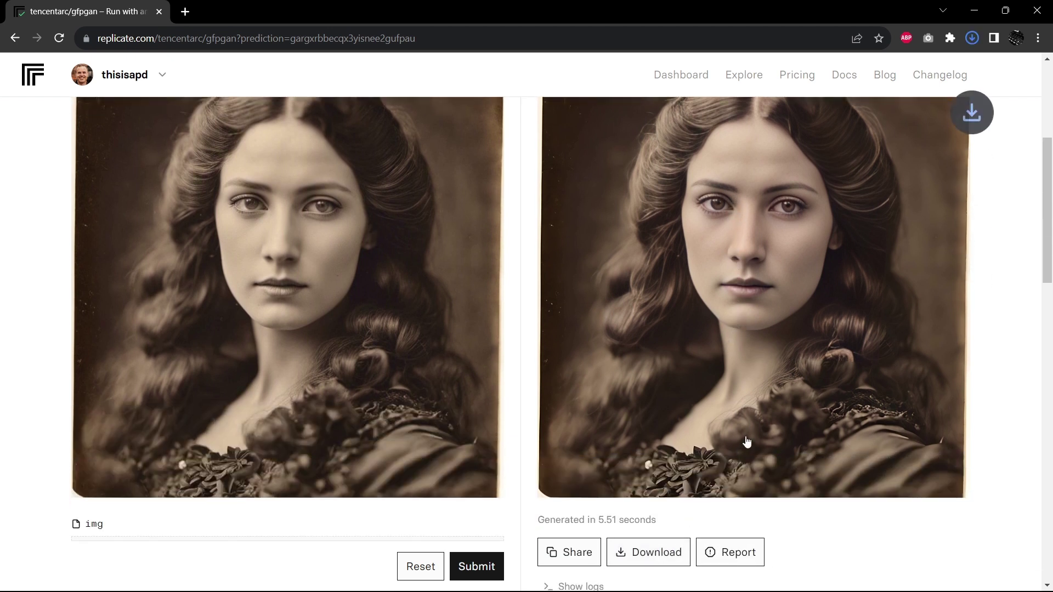
{"action": "left_click", "coordinate": [867, 77]}
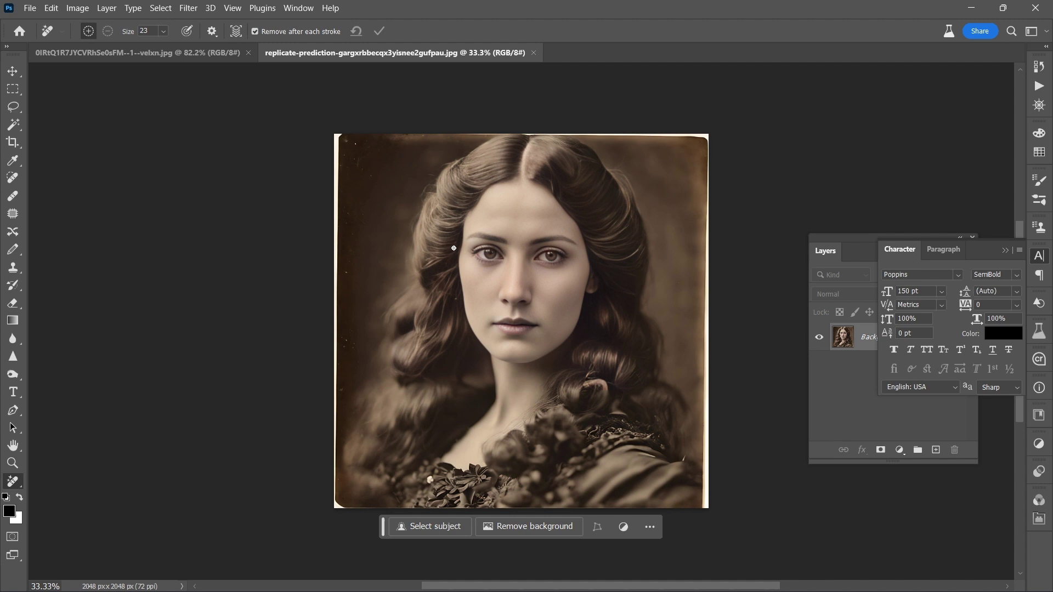
Rotate the crop about -1.3° to straighten the portrait and crop it to a 1958 px square
{"action": "scroll", "coordinate": [453, 248], "scroll_direction": "up", "scroll_amount": 2}
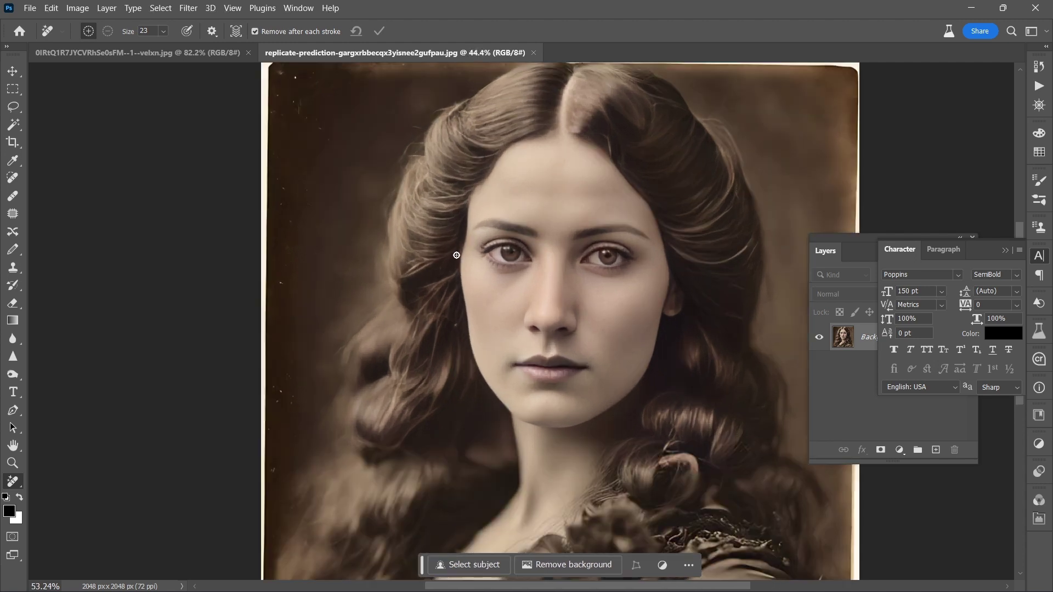
{"action": "scroll", "coordinate": [494, 263], "scroll_direction": "down", "scroll_amount": 1}
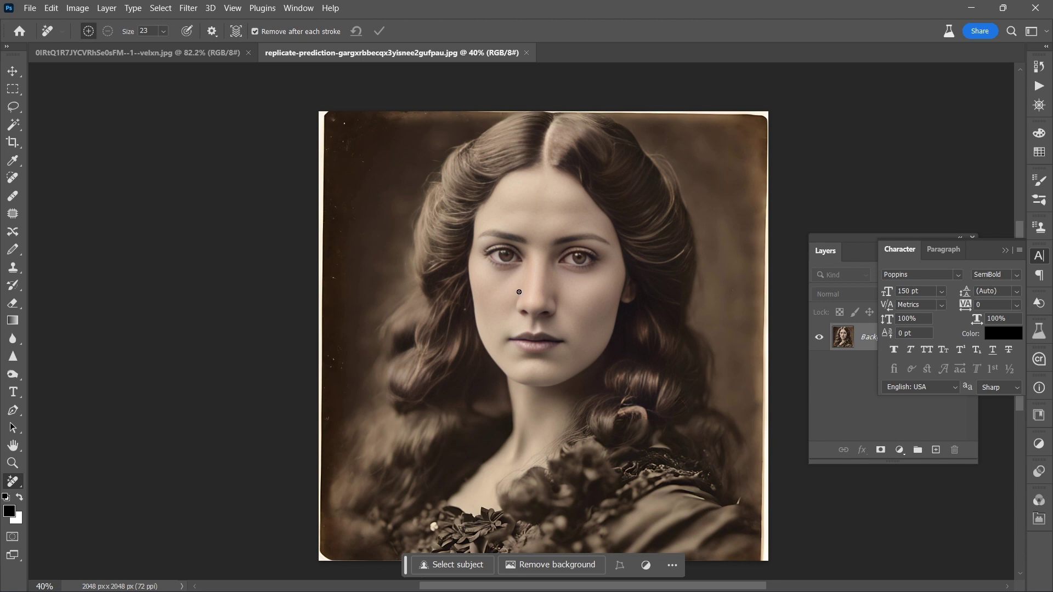
{"action": "key", "text": "c"}
{"action": "left_click_drag", "start_coordinate": [784, 313], "coordinate": [784, 314]}
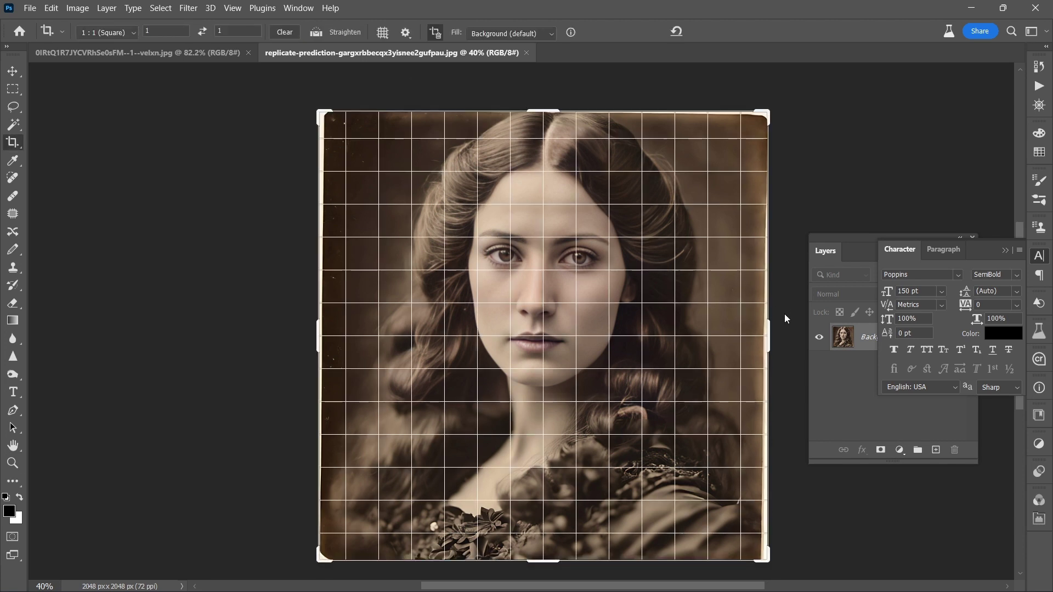
{"action": "left_click_drag", "start_coordinate": [785, 314], "coordinate": [789, 308]}
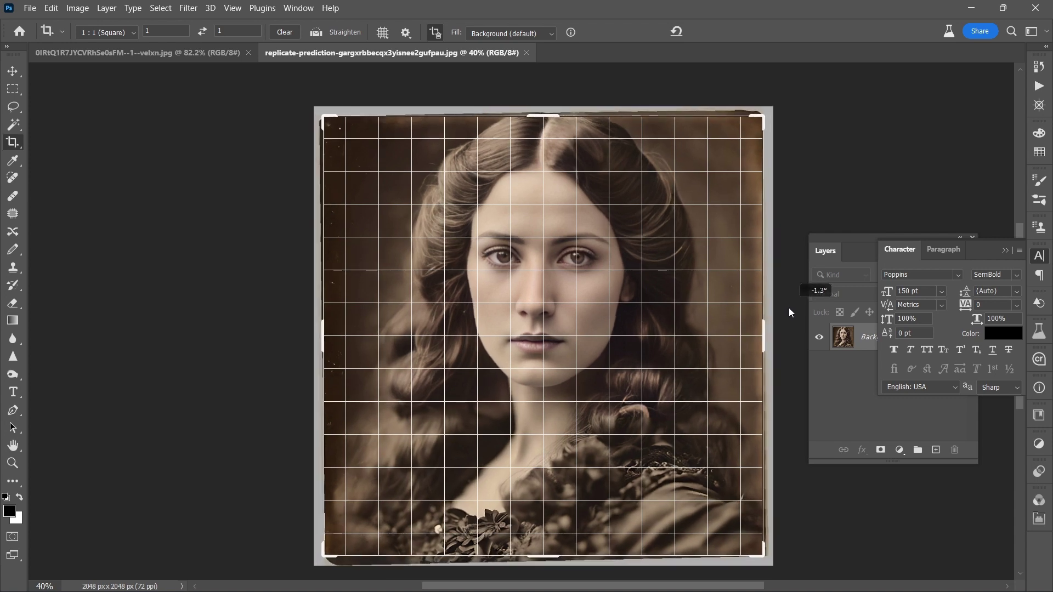
{"action": "left_click_drag", "start_coordinate": [788, 307], "coordinate": [761, 328]}
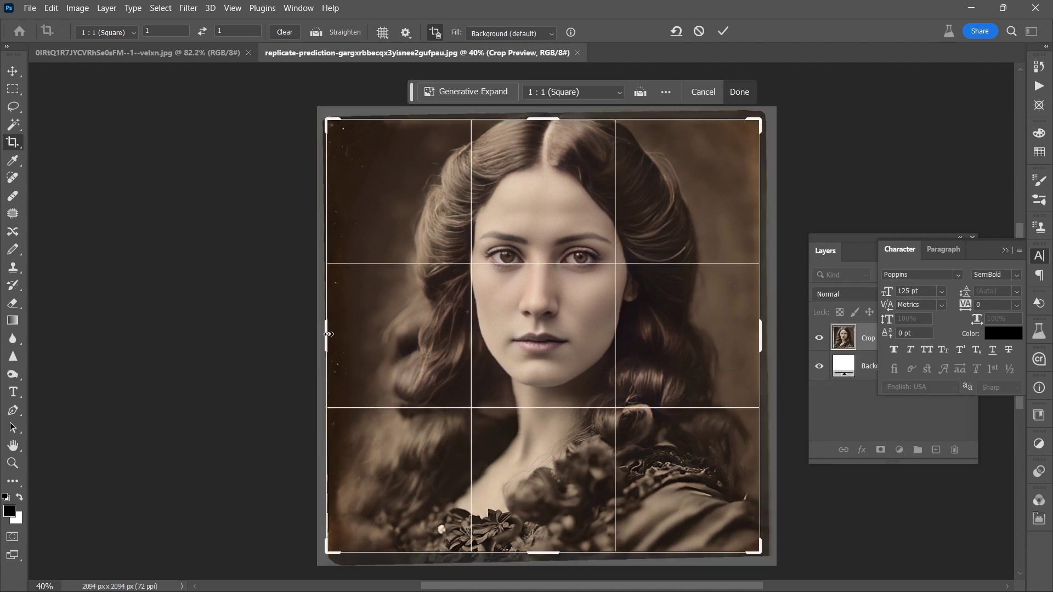
{"action": "left_click_drag", "start_coordinate": [329, 333], "coordinate": [331, 331]}
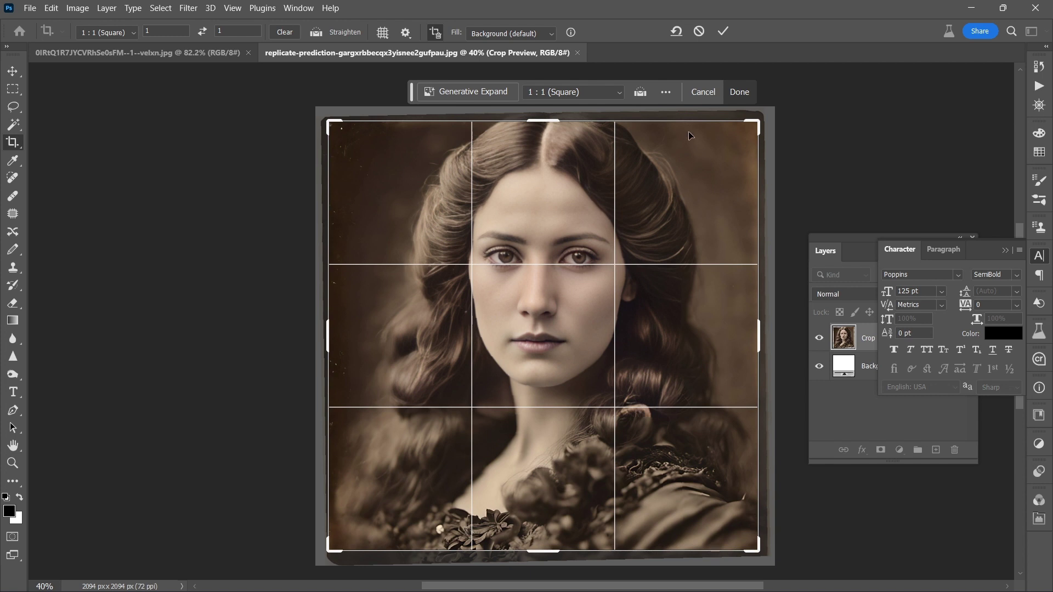
{"action": "left_click", "coordinate": [723, 32]}
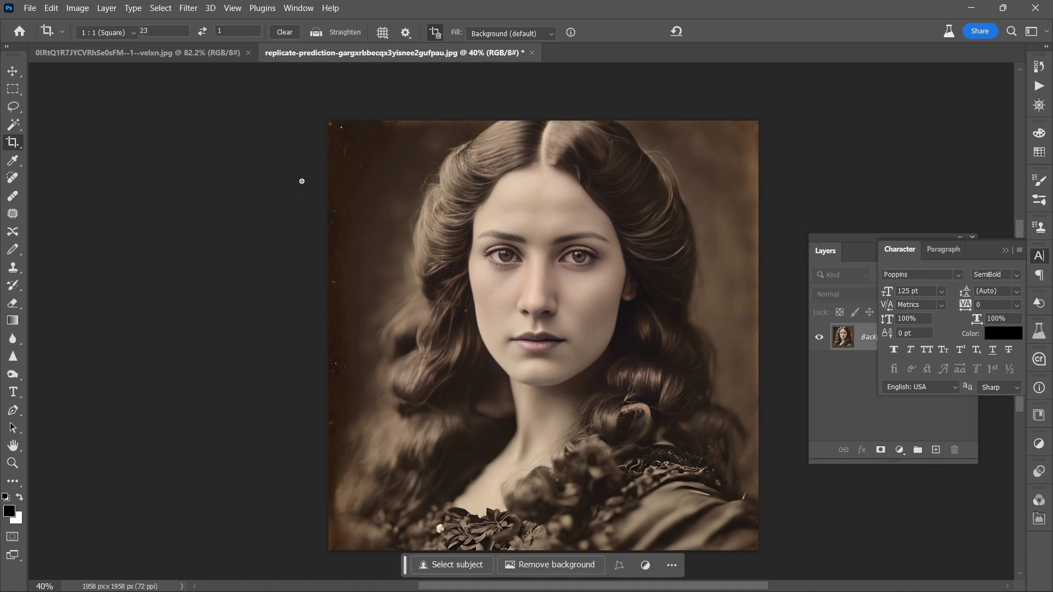
Erase the bright hair strand at the lower-right edge with an enlarged Remove brush
{"action": "key", "text": "j"}
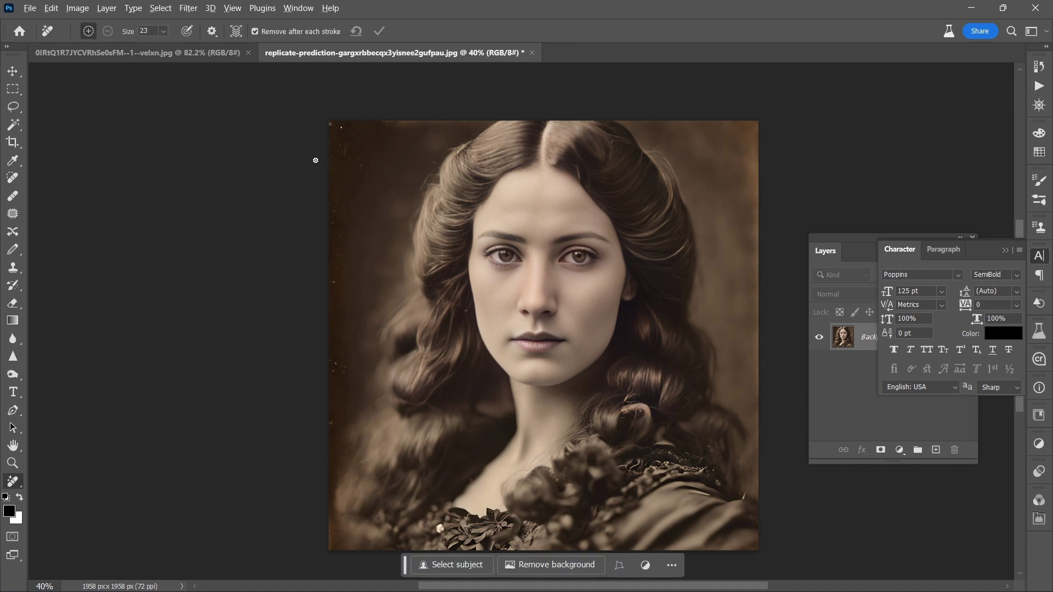
{"action": "scroll", "coordinate": [315, 160], "scroll_direction": "up", "scroll_amount": 5}
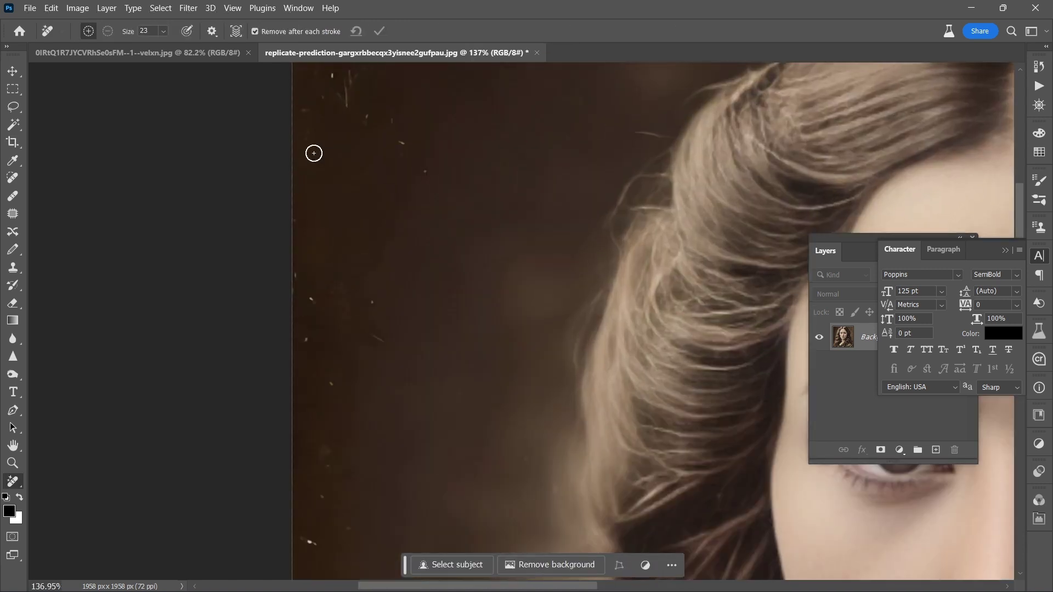
{"action": "scroll", "coordinate": [312, 153], "scroll_direction": "up", "scroll_amount": 4}
{"action": "key", "text": "bracketright"}
{"action": "key", "text": "bracketright"}
{"action": "key", "text": "bracketright"}
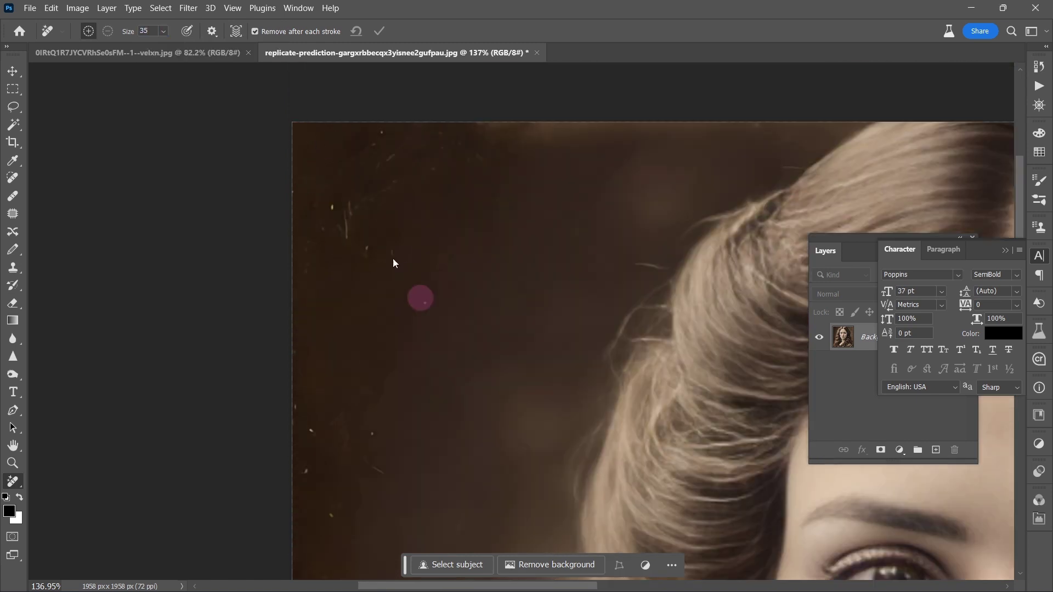
{"action": "scroll", "coordinate": [331, 409], "scroll_direction": "down", "scroll_amount": 5}
{"action": "scroll", "coordinate": [468, 439], "scroll_direction": "up", "scroll_amount": 4}
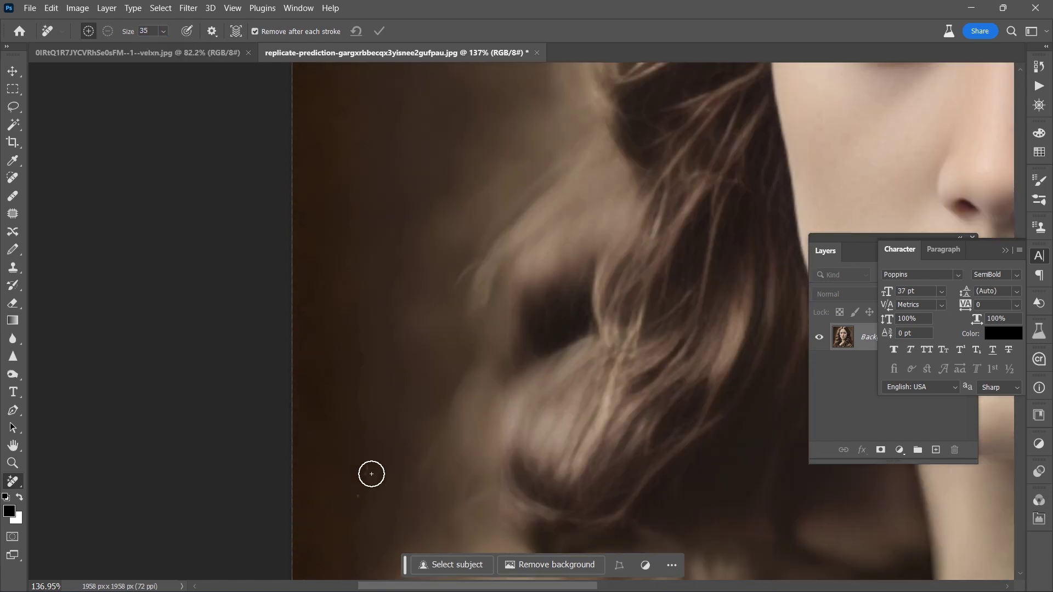
{"action": "key", "text": "ctrl+0"}
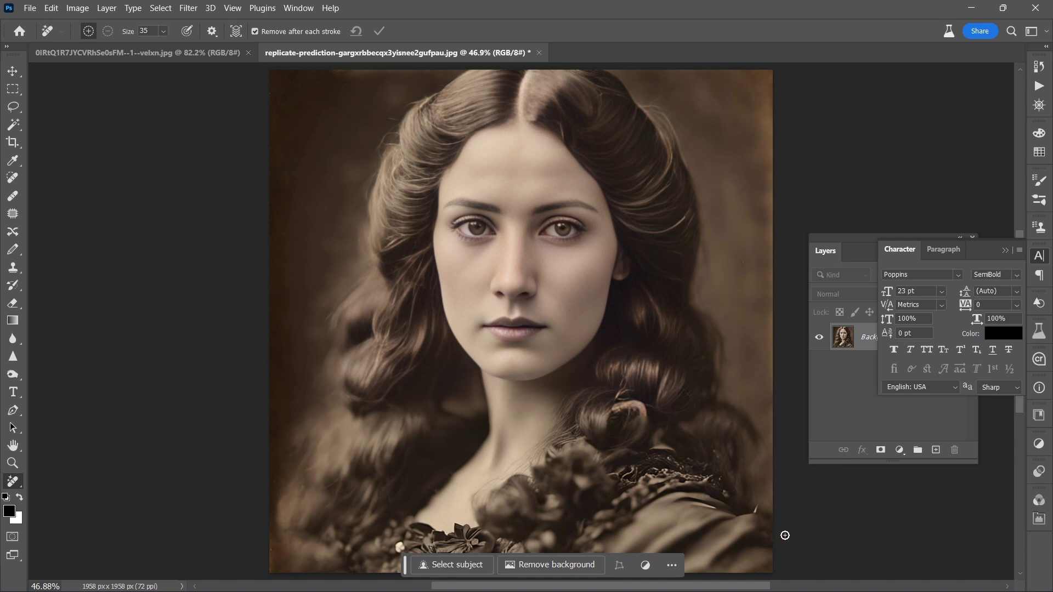
{"action": "scroll", "coordinate": [785, 535], "scroll_direction": "up", "scroll_amount": 2}
{"action": "scroll", "coordinate": [785, 534], "scroll_direction": "up", "scroll_amount": 2}
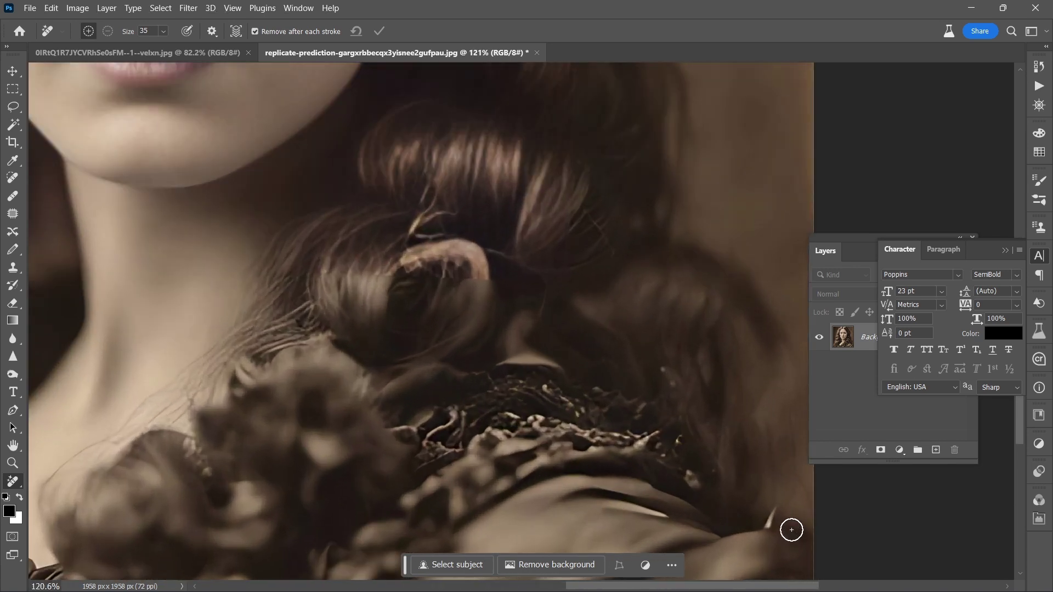
{"action": "left_click_drag", "start_coordinate": [772, 526], "coordinate": [776, 505]}
{"action": "scroll", "coordinate": [490, 430], "scroll_direction": "down", "scroll_amount": 4}
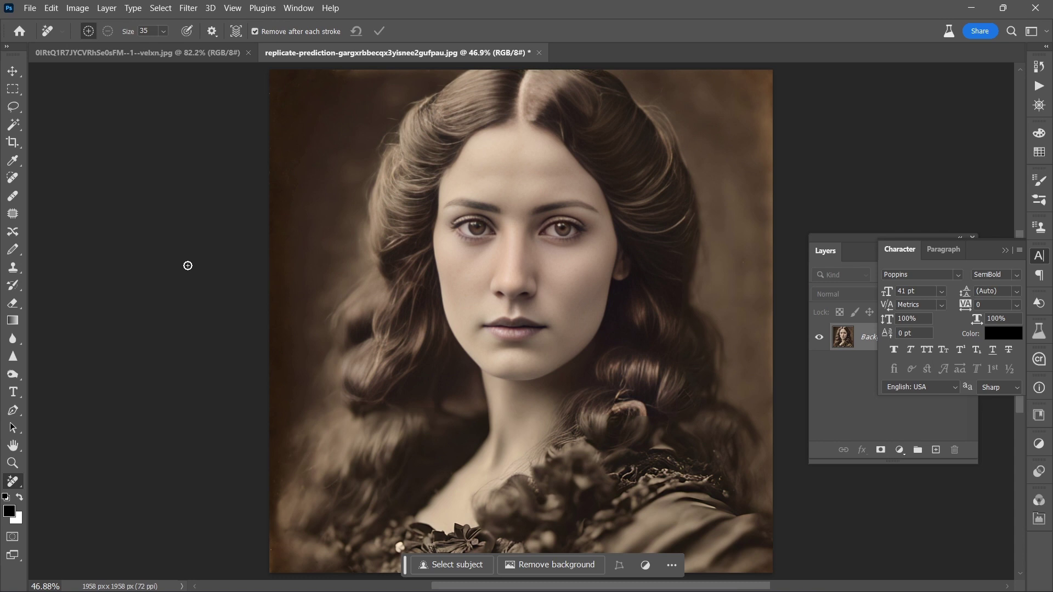
Apply a Black & White adjustment with the Default preset to neutralize the sepia tone
{"action": "left_click", "coordinate": [78, 8]}
{"action": "mouse_move", "coordinate": [99, 41]}
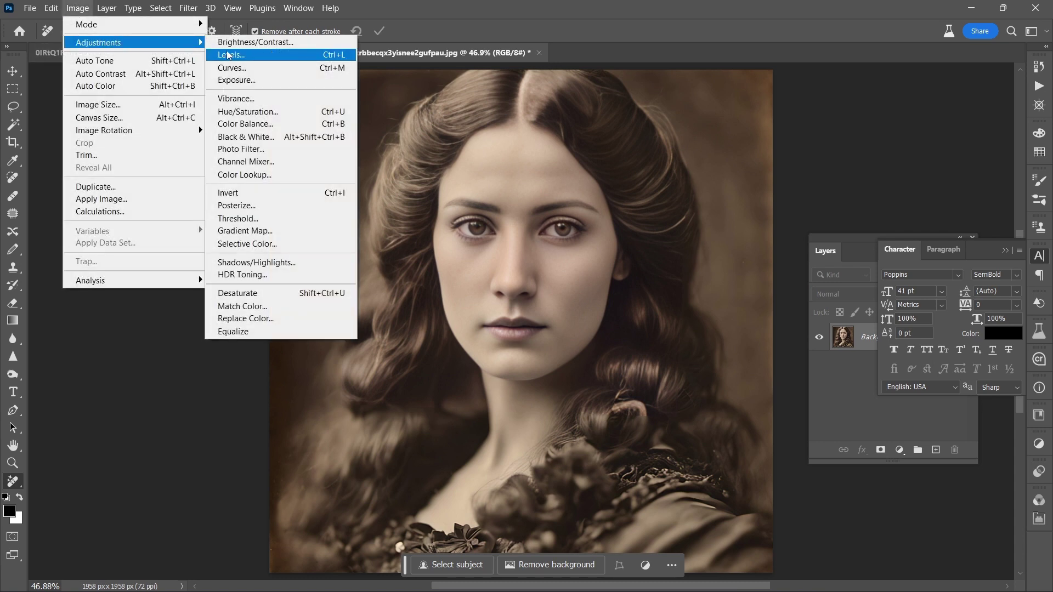
{"action": "left_click", "coordinate": [251, 141]}
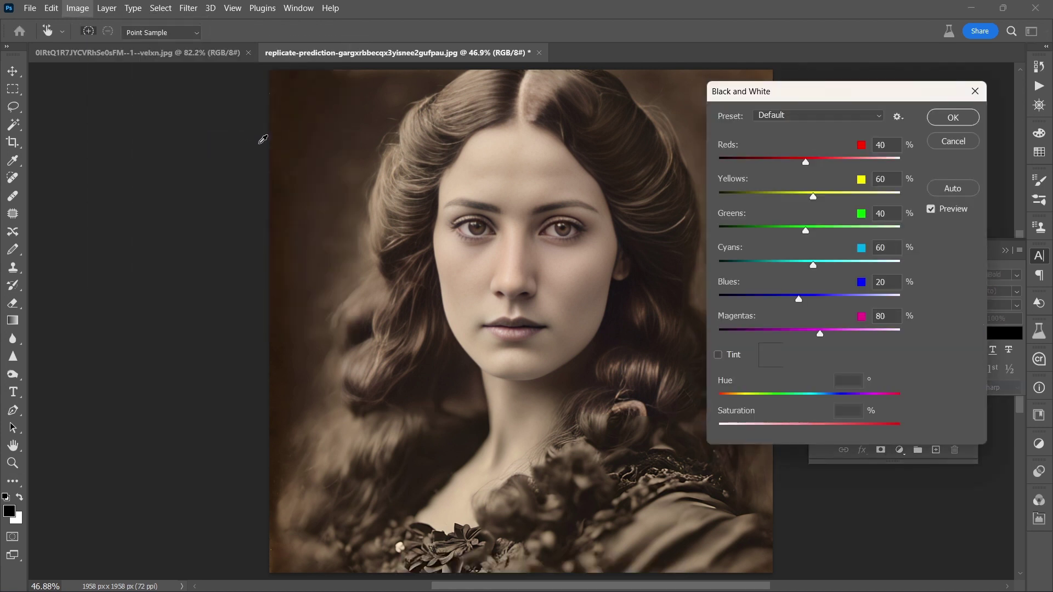
{"action": "left_click", "coordinate": [935, 123]}
{"action": "key", "text": "j"}
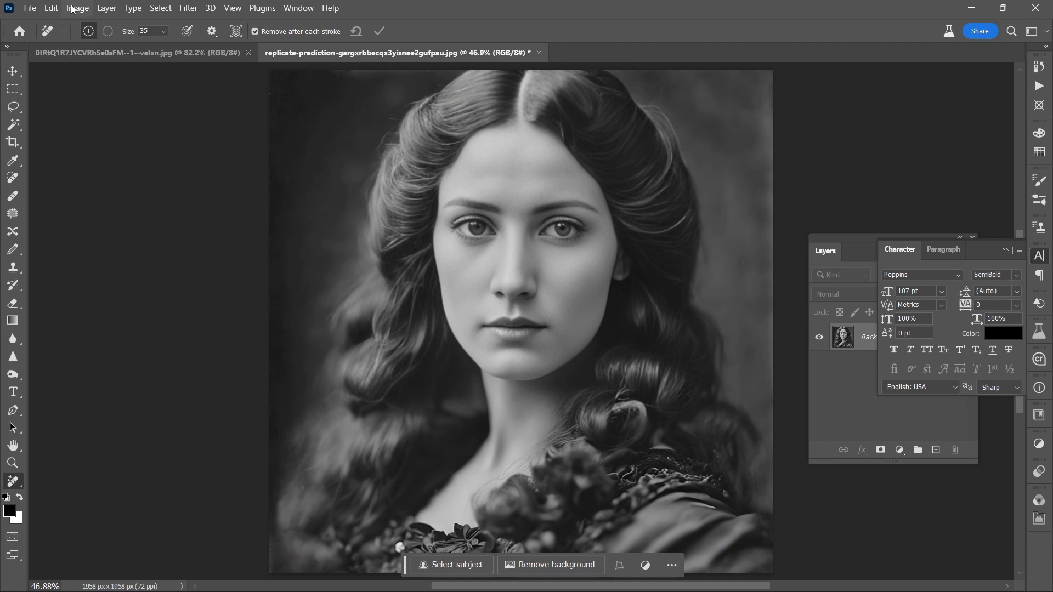
{"action": "left_click", "coordinate": [73, 8]}
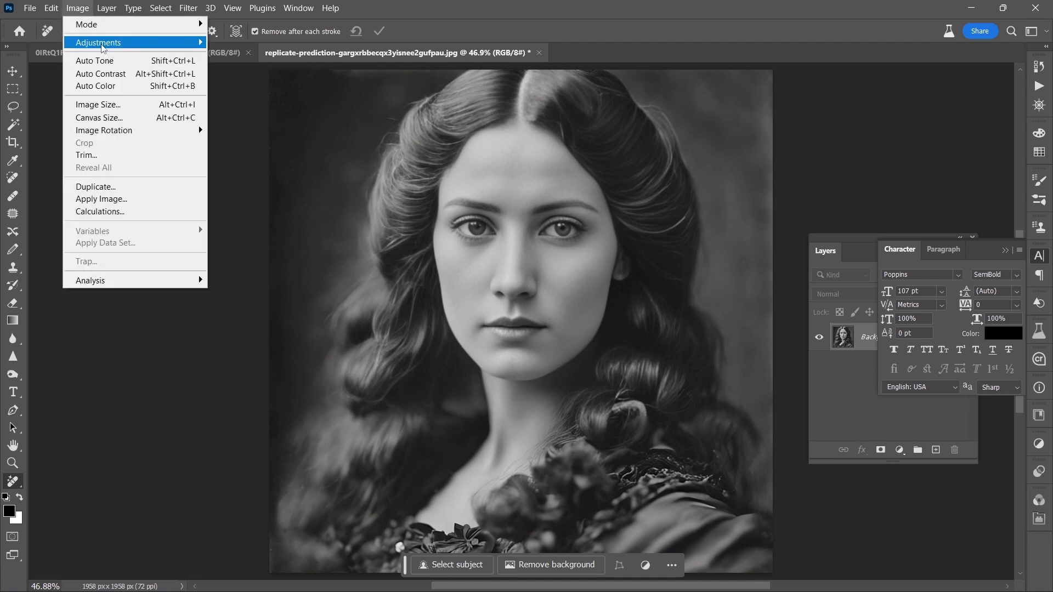
Open Shadows/Highlights and lower the shadows amount and tone, toggling Preview to compare
{"action": "mouse_move", "coordinate": [102, 47]}
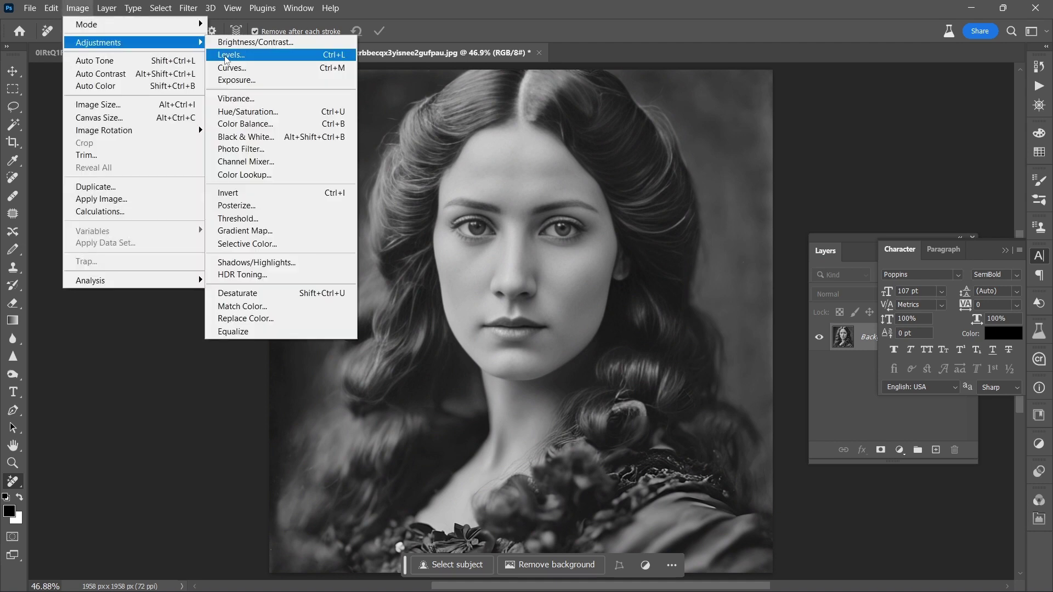
{"action": "left_click", "coordinate": [290, 264]}
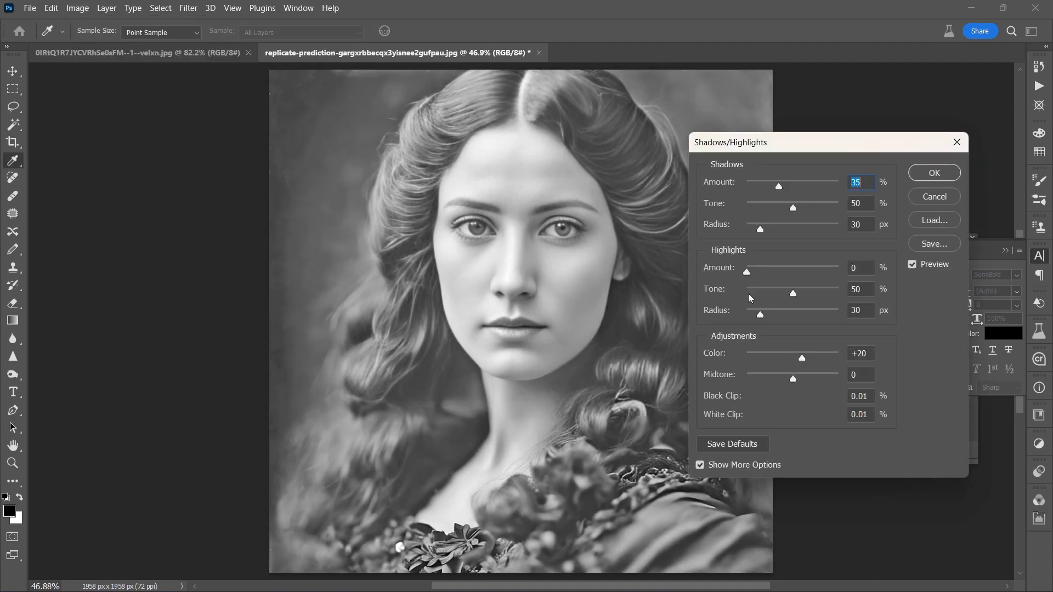
{"action": "left_click", "coordinate": [767, 186]}
{"action": "left_click_drag", "start_coordinate": [766, 187], "coordinate": [762, 191]}
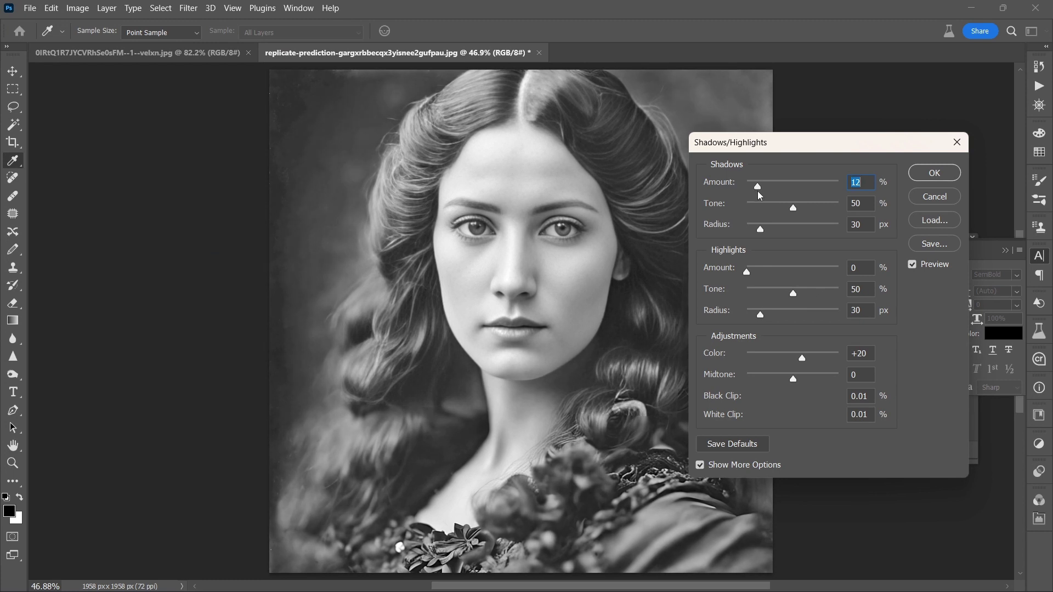
{"action": "left_click", "coordinate": [766, 206]}
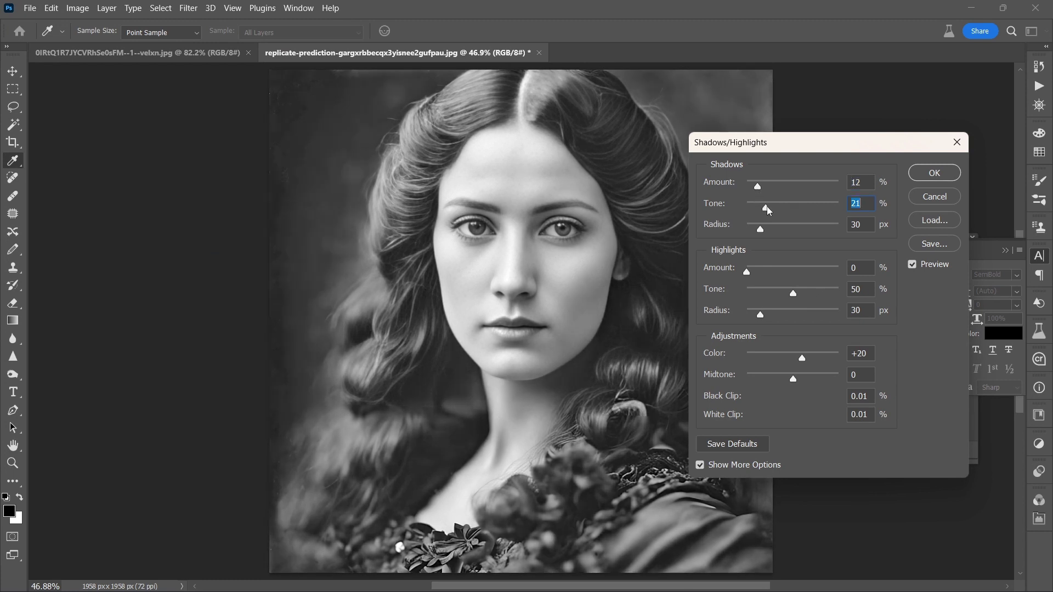
{"action": "left_click", "coordinate": [913, 265]}
{"action": "left_click", "coordinate": [913, 266]}
{"action": "left_click", "coordinate": [760, 206]}
Set highlights amount 24% and tone 17%, cut shadows amount to 4%, and recheck the preview
{"action": "left_click", "coordinate": [772, 288]}
{"action": "left_click", "coordinate": [762, 288]}
{"action": "left_click_drag", "start_coordinate": [749, 272], "coordinate": [768, 274]}
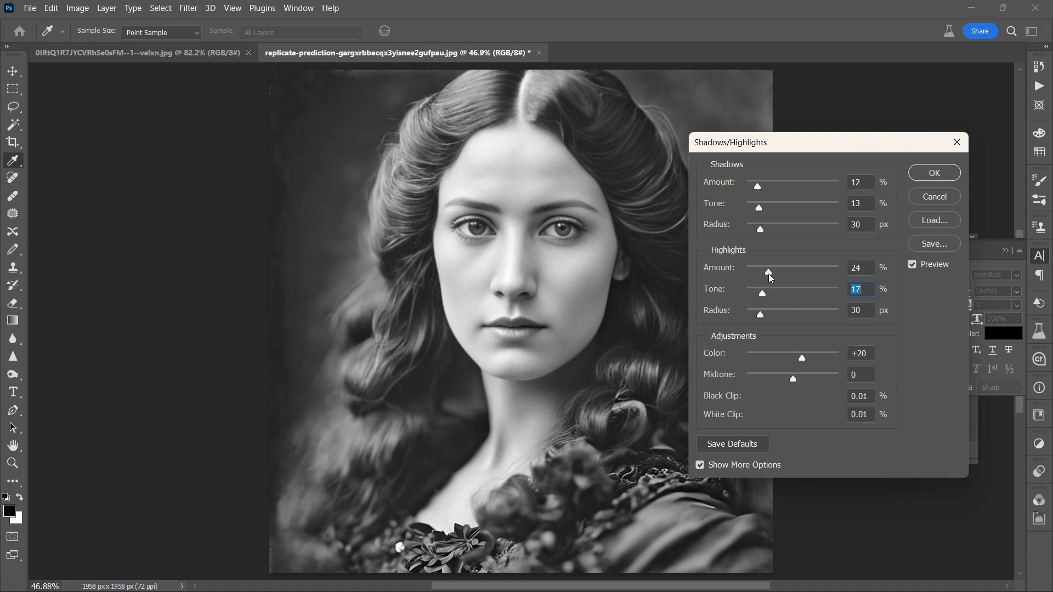
{"action": "left_click_drag", "start_coordinate": [757, 187], "coordinate": [777, 232]}
{"action": "left_click", "coordinate": [751, 186]}
{"action": "left_click", "coordinate": [916, 265]}
{"action": "left_click", "coordinate": [915, 264]}
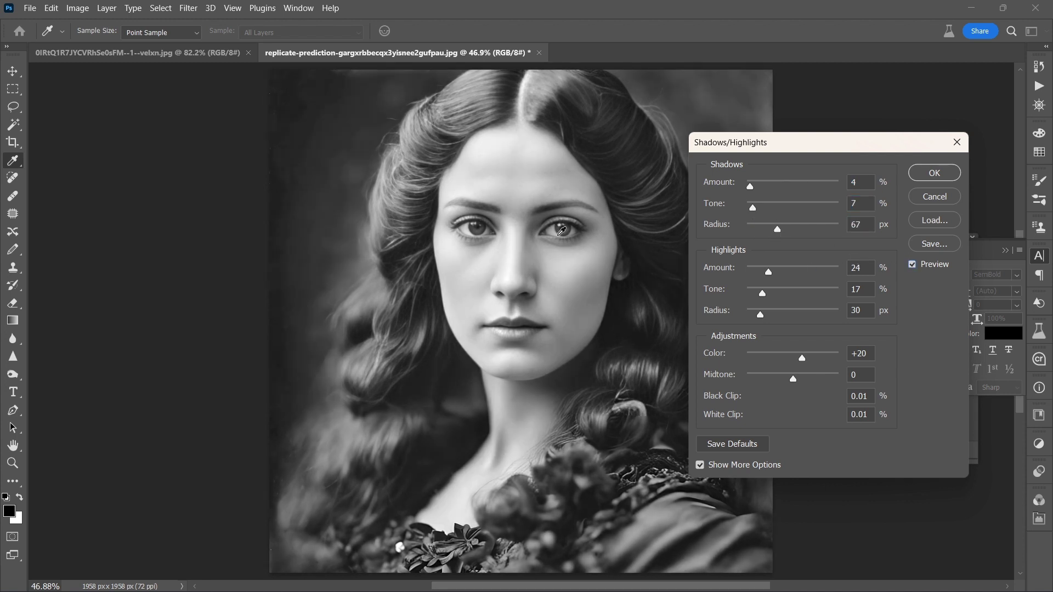
Apply the Shadows/Highlights correction and Quick Export the portrait as a PNG into Downloads
{"action": "left_click", "coordinate": [923, 175]}
{"action": "key", "text": "j"}
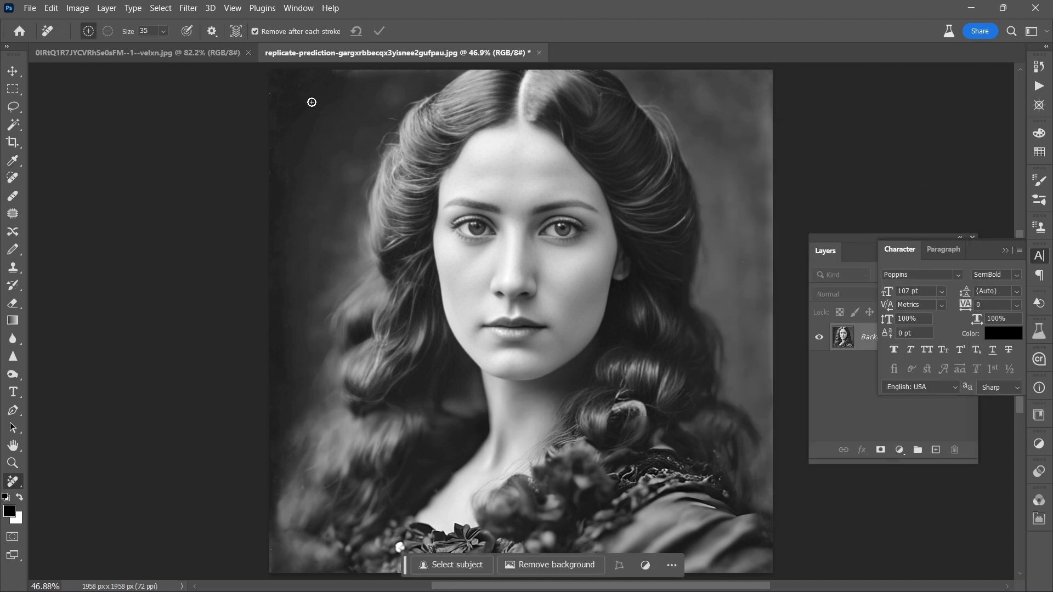
{"action": "left_click", "coordinate": [30, 10]}
{"action": "mouse_move", "coordinate": [110, 238]}
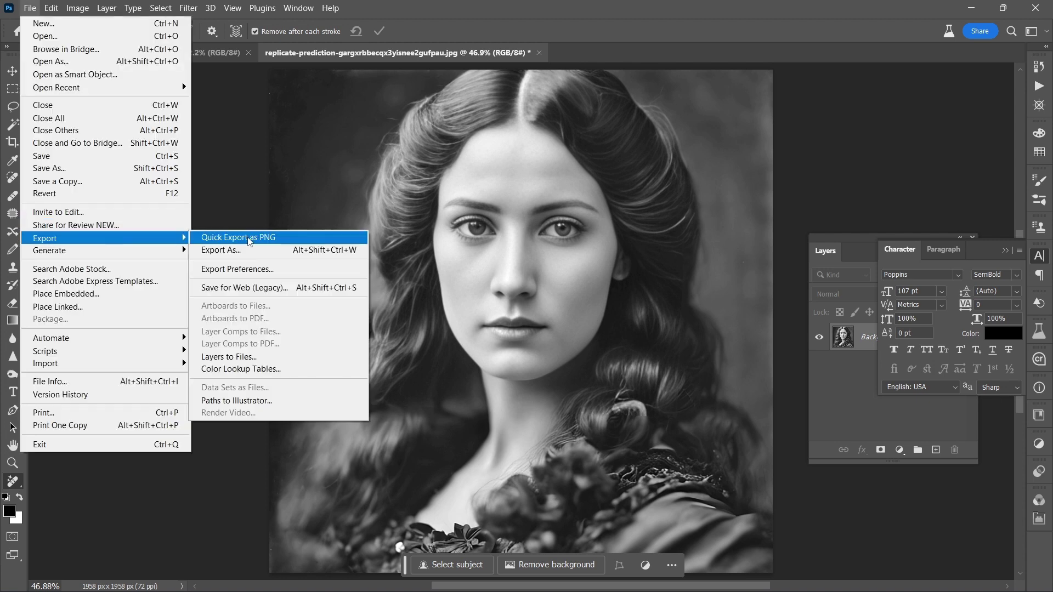
{"action": "left_click", "coordinate": [249, 238]}
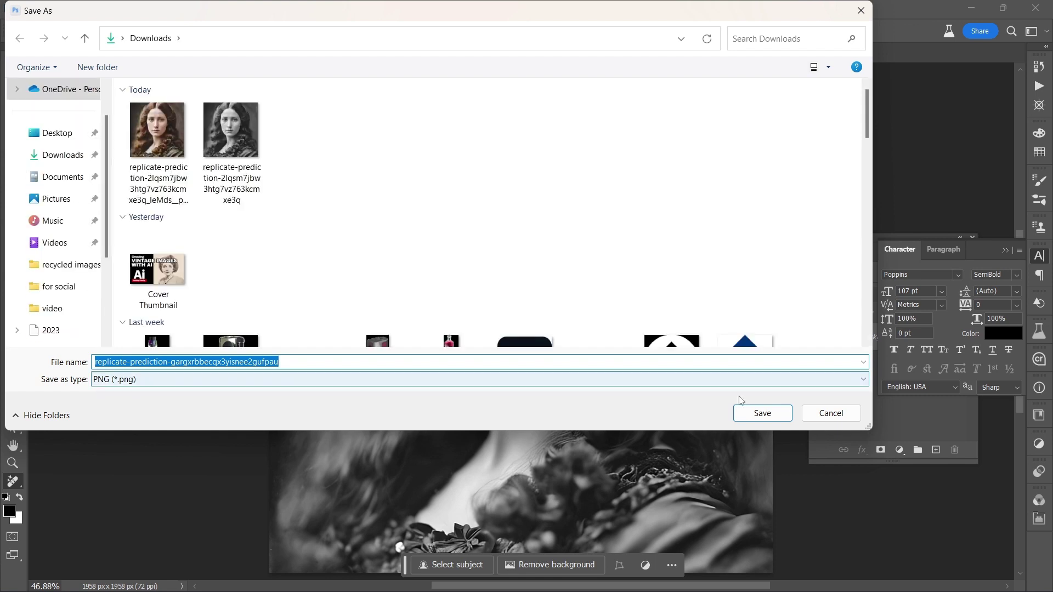
{"action": "left_click", "coordinate": [759, 414]}
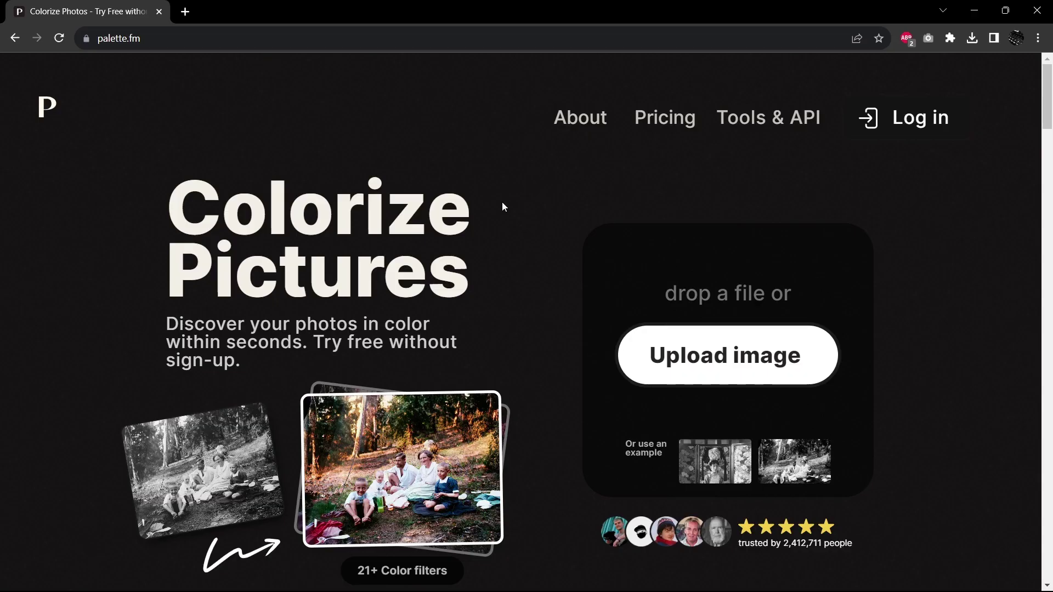
Upload the exported black-and-white PNG from Downloads to Palette.fm for colorizing
{"action": "left_click", "coordinate": [661, 345]}
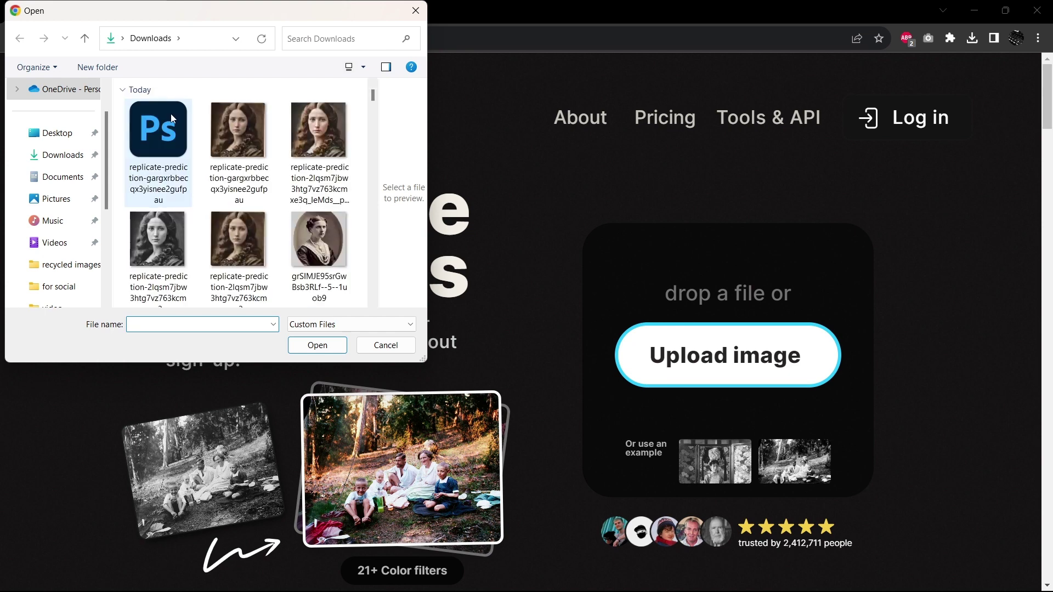
{"action": "left_click", "coordinate": [169, 113]}
{"action": "left_click", "coordinate": [317, 344]}
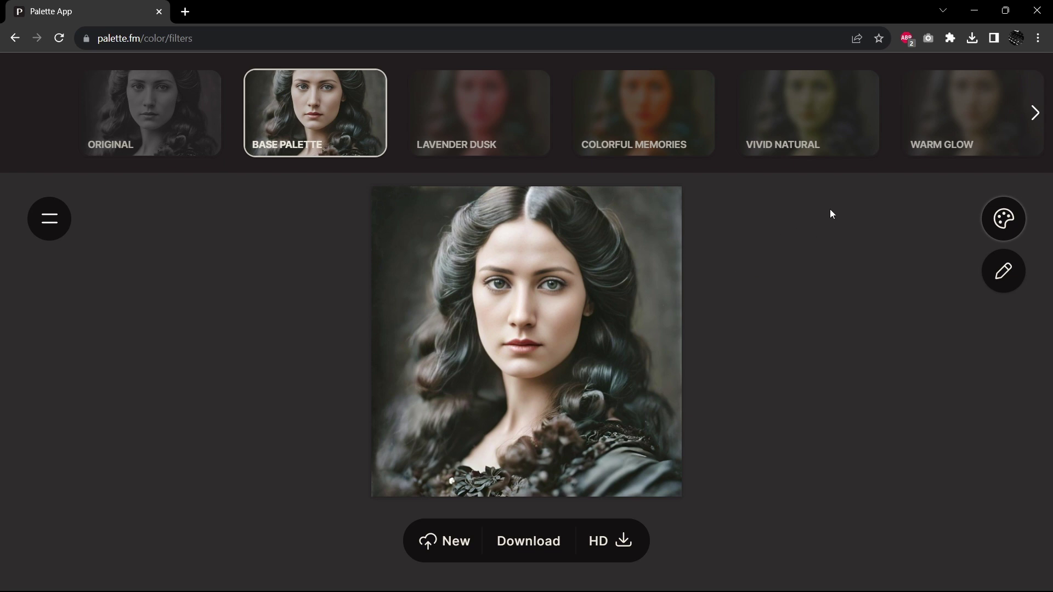
Compare Vivid Natural, Warm Glow, Outdoor Vibes and Ambient Historic filters, then settle on Vintage Charm
{"action": "left_click", "coordinate": [814, 130]}
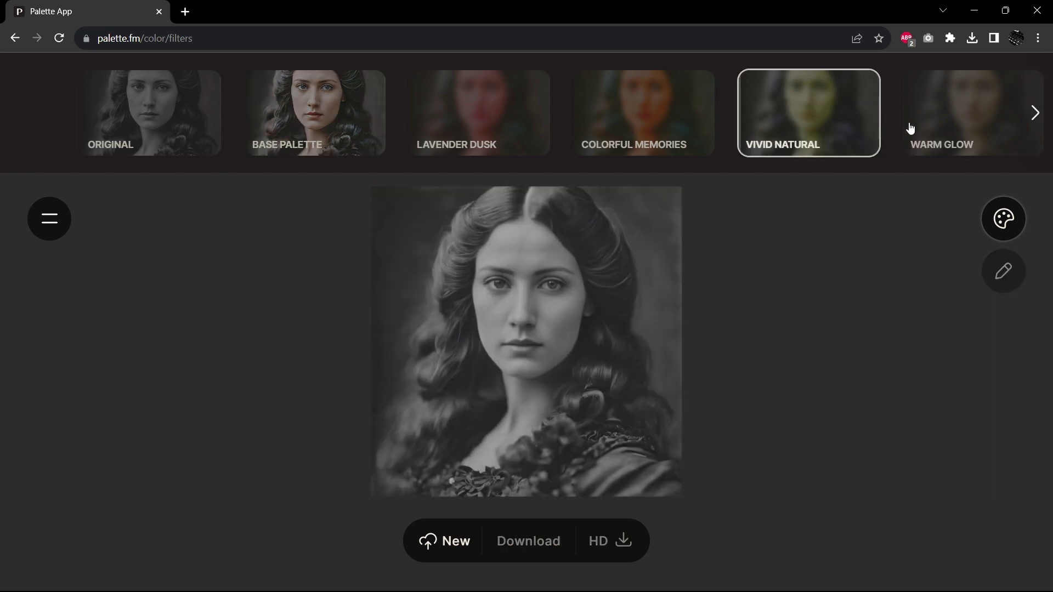
{"action": "left_click", "coordinate": [968, 128]}
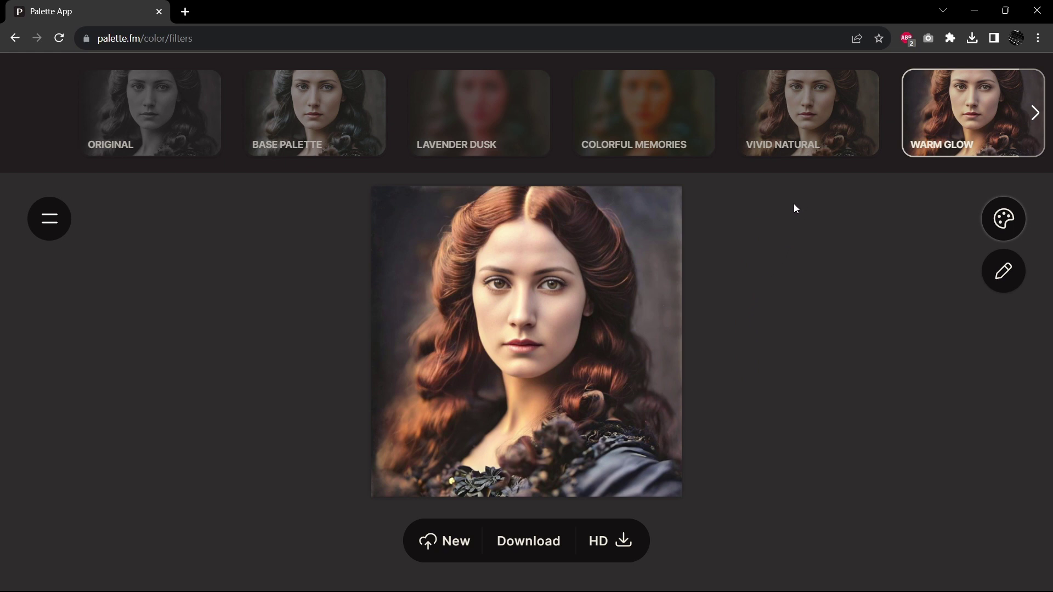
{"action": "left_click", "coordinate": [818, 134]}
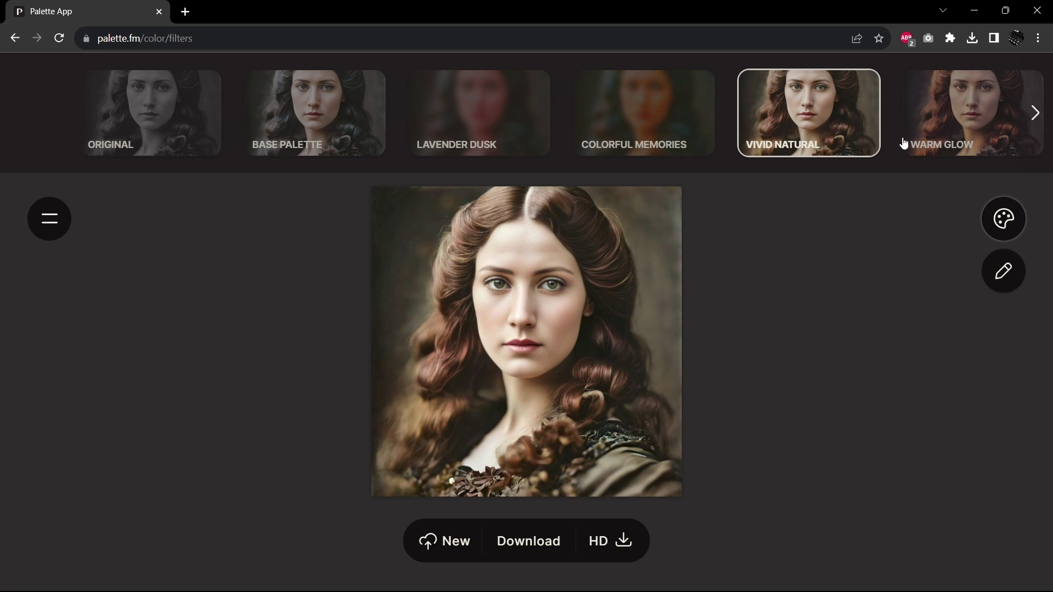
{"action": "left_click", "coordinate": [1034, 114]}
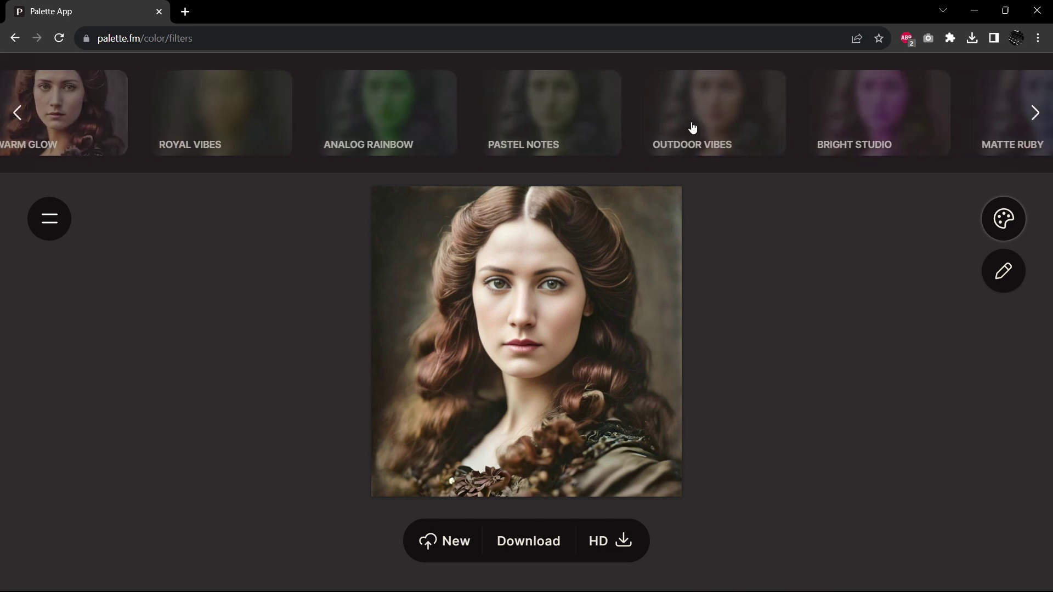
{"action": "left_click", "coordinate": [693, 128]}
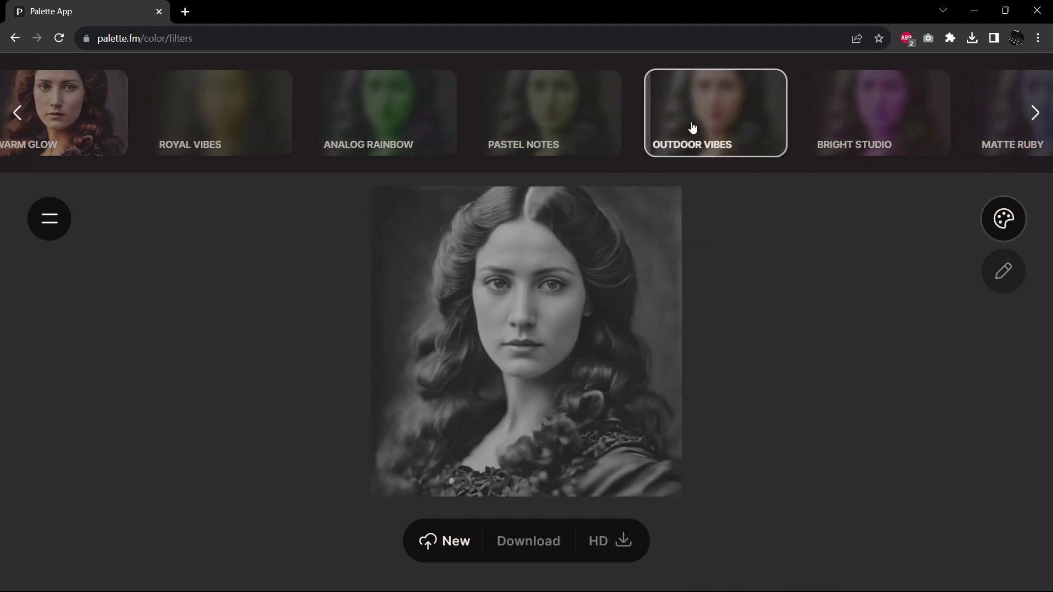
{"action": "left_click", "coordinate": [1031, 114]}
{"action": "left_click", "coordinate": [1031, 114]}
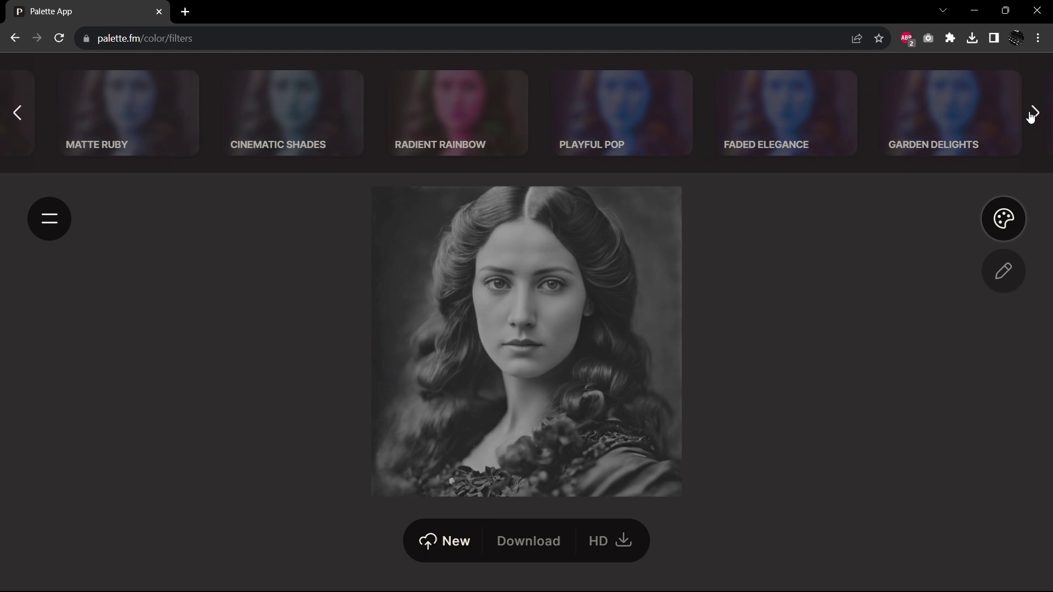
{"action": "left_click", "coordinate": [1031, 115]}
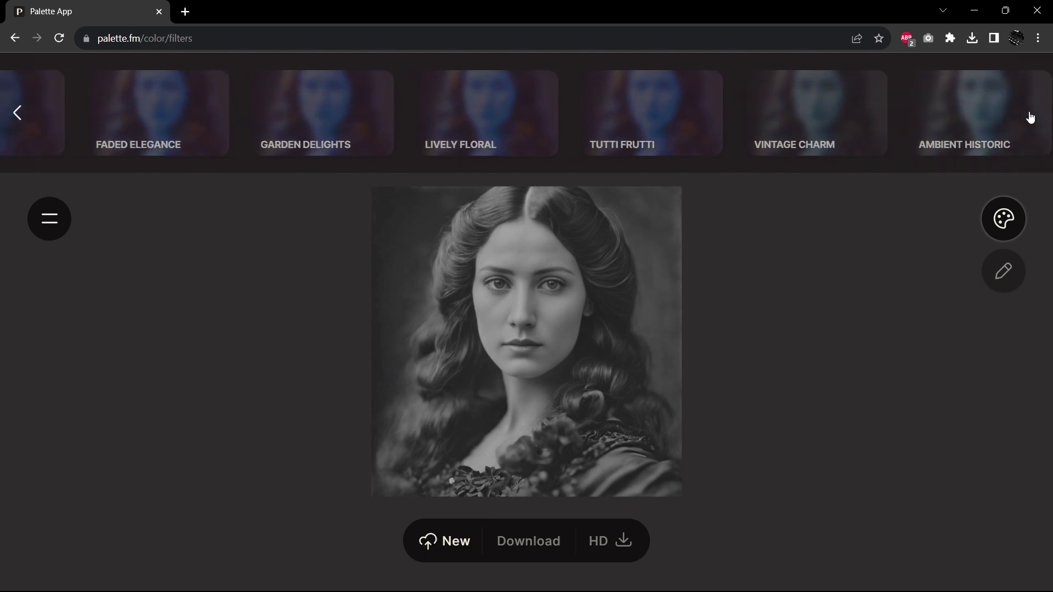
{"action": "left_click", "coordinate": [788, 112]}
{"action": "left_click", "coordinate": [931, 122]}
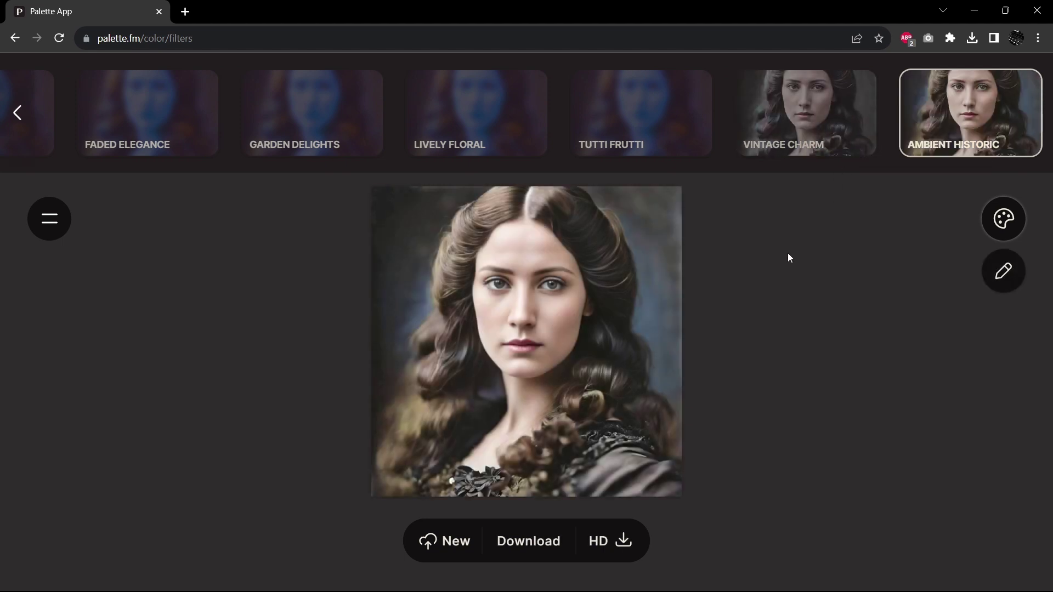
{"action": "left_click", "coordinate": [810, 132]}
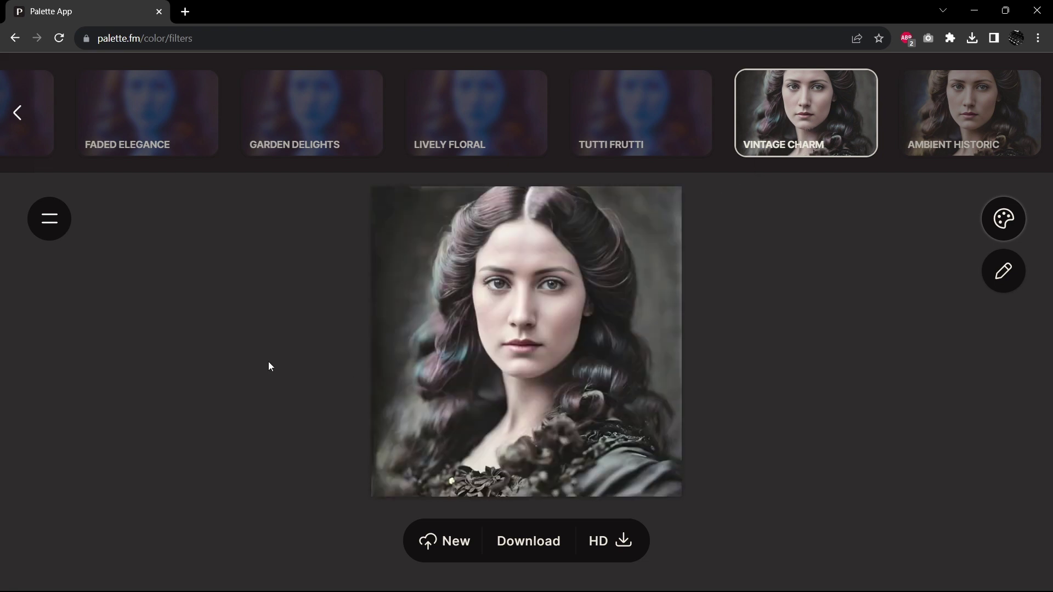
Compare the Outdoor Vibes, Vivid Natural and Base Palette filters, settling on Vivid Natural
{"action": "left_click", "coordinate": [20, 129]}
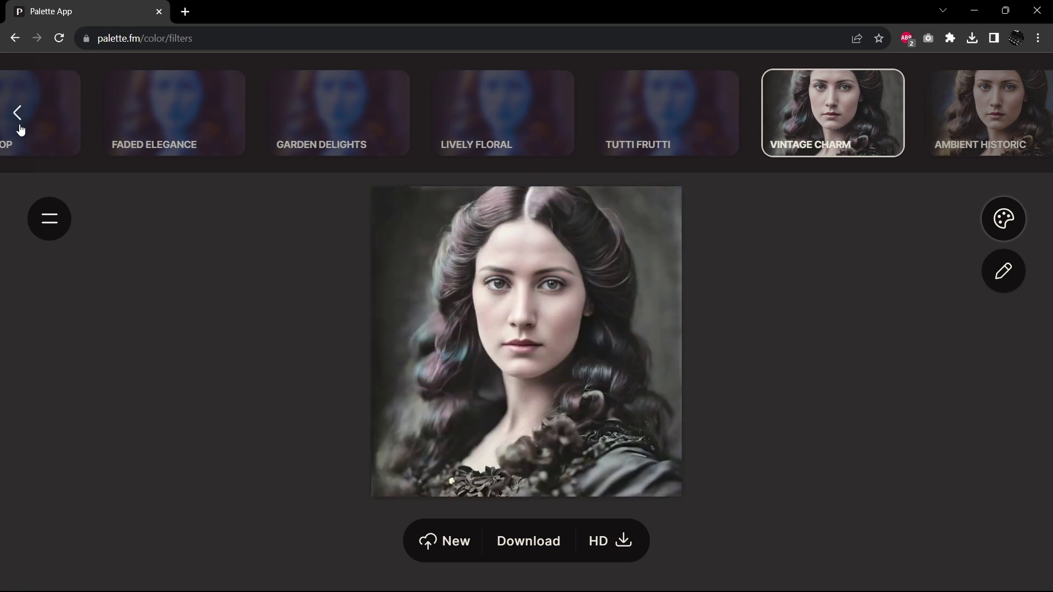
{"action": "left_click", "coordinate": [58, 127]}
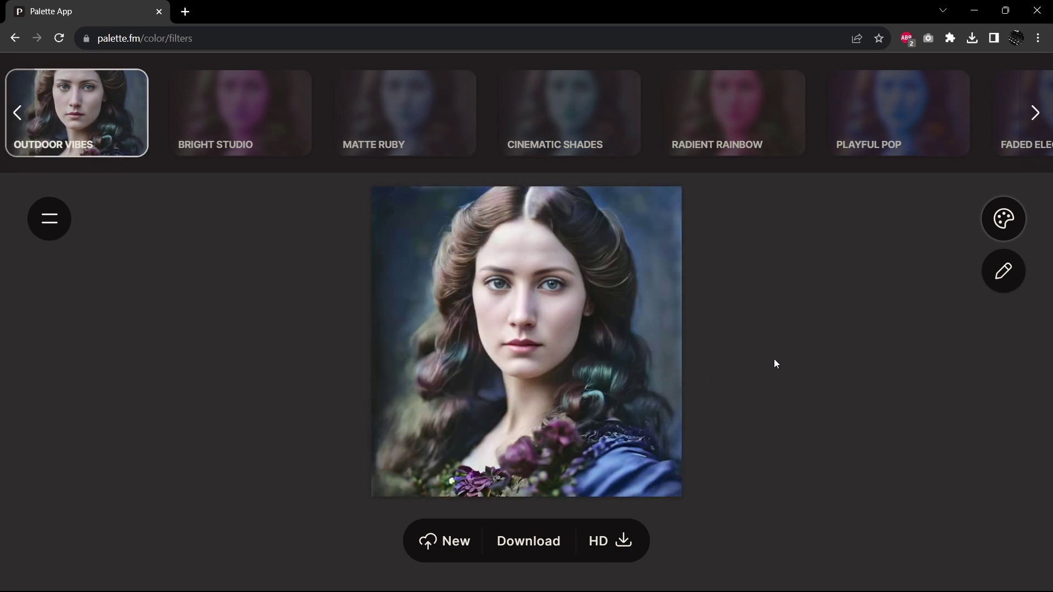
{"action": "left_click", "coordinate": [18, 108]}
{"action": "left_click", "coordinate": [18, 105]}
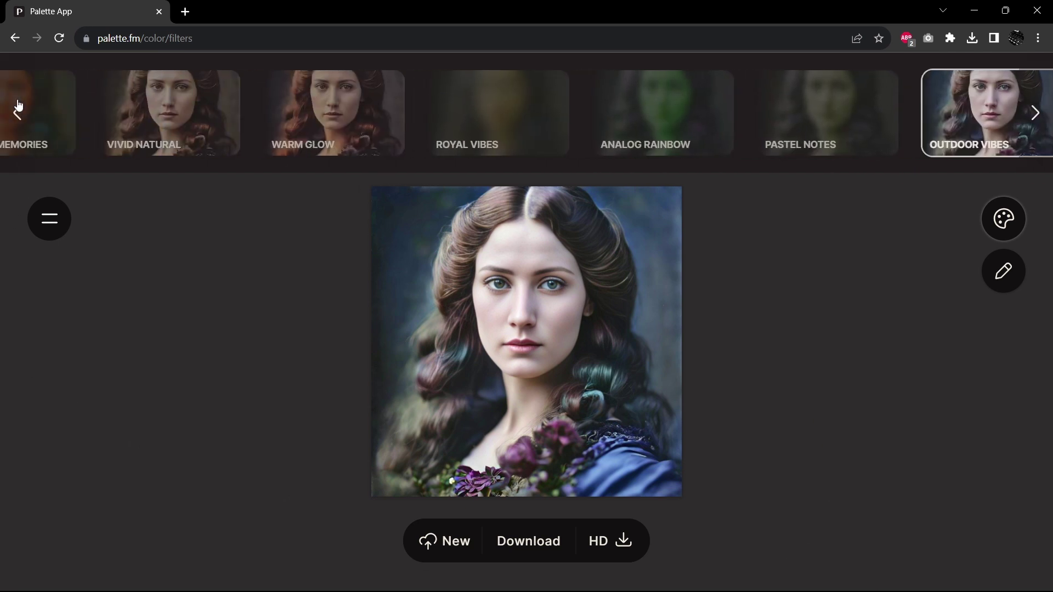
{"action": "left_click", "coordinate": [150, 118]}
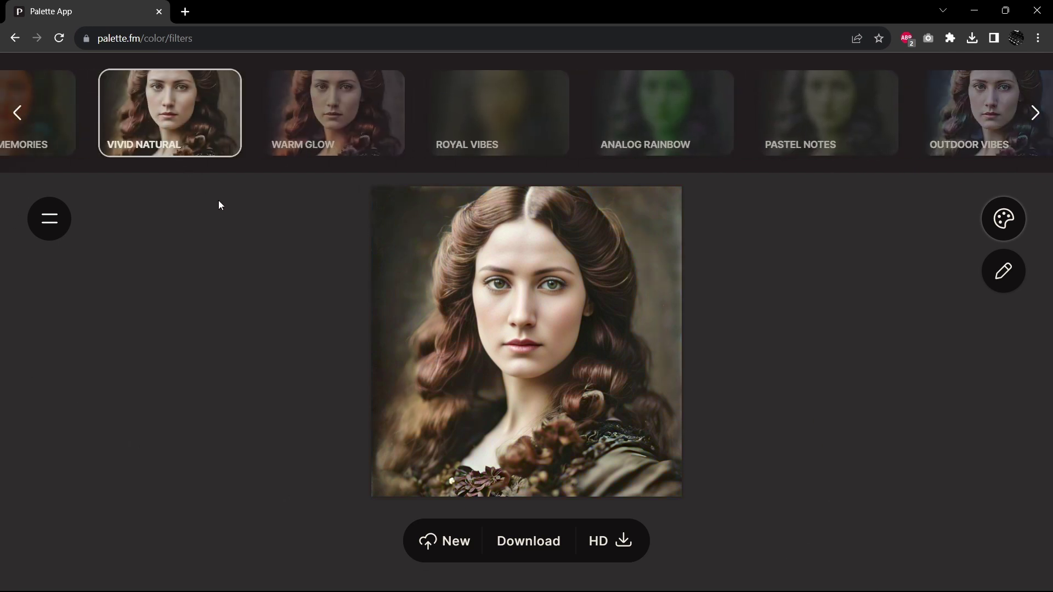
{"action": "left_click", "coordinate": [23, 131]}
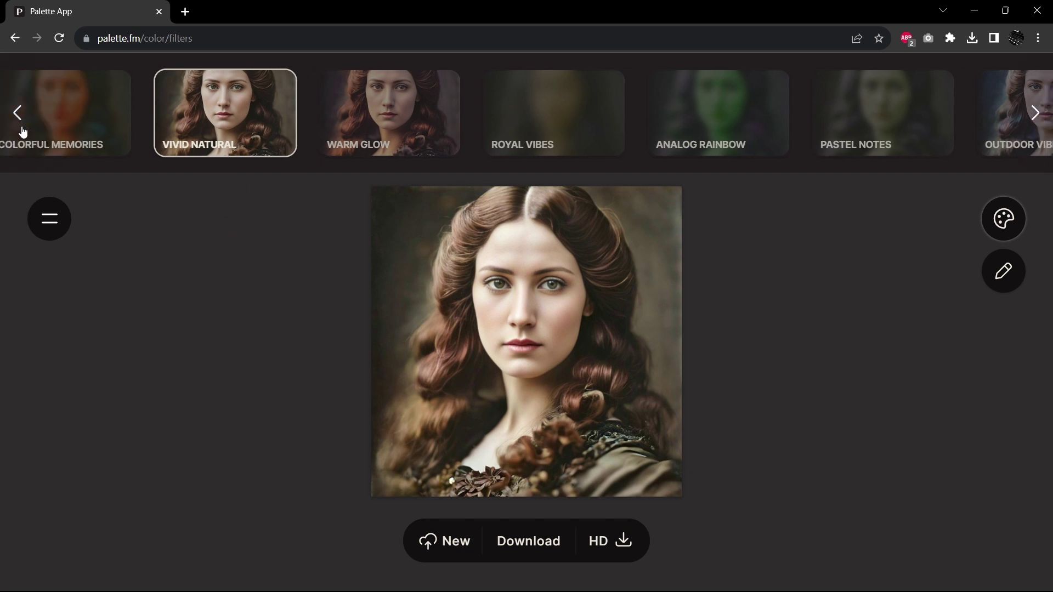
{"action": "left_click", "coordinate": [284, 118]}
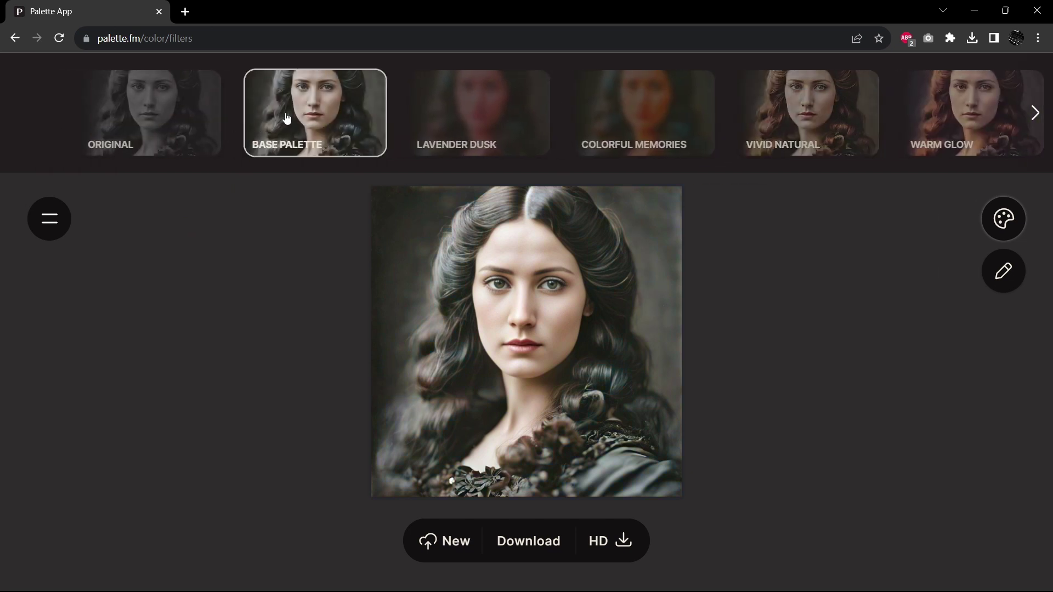
{"action": "left_click", "coordinate": [756, 94]}
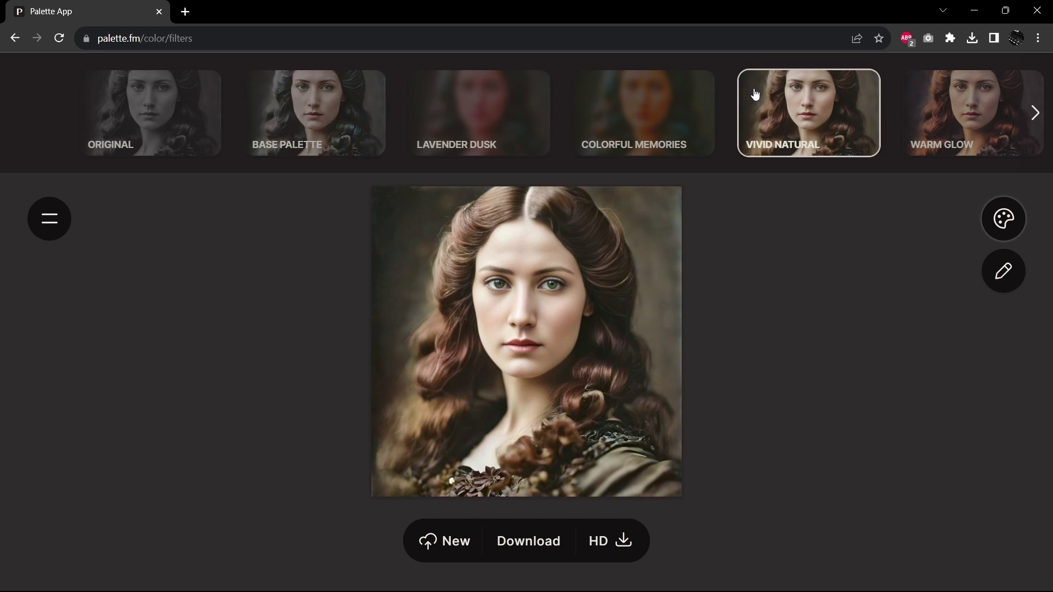
Download the Vivid Natural portrait as a PNG and open it in Photoshop
{"action": "mouse_move", "coordinate": [622, 299]}
{"action": "left_click", "coordinate": [532, 541]}
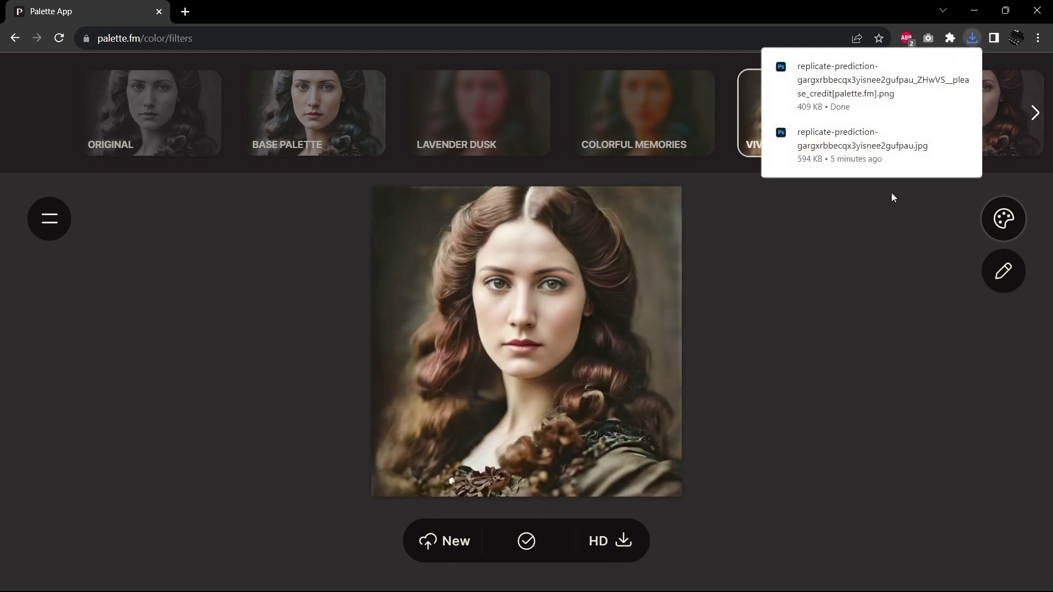
{"action": "left_click", "coordinate": [870, 100]}
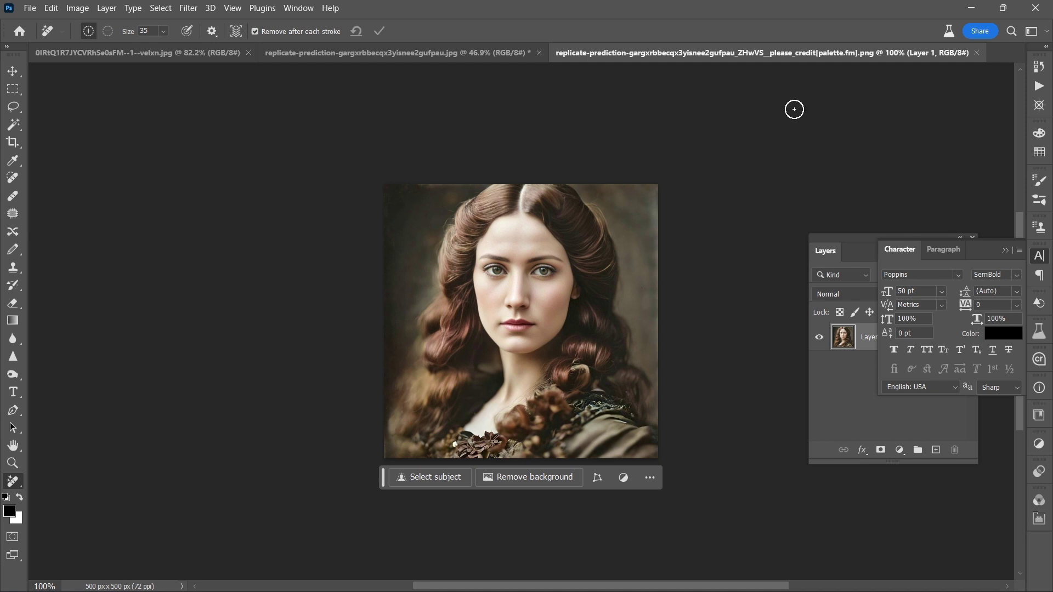
Copy the entire Vivid Natural image and paste it as a new layer over the black-and-white jpg
{"action": "key", "text": "ctrl+a"}
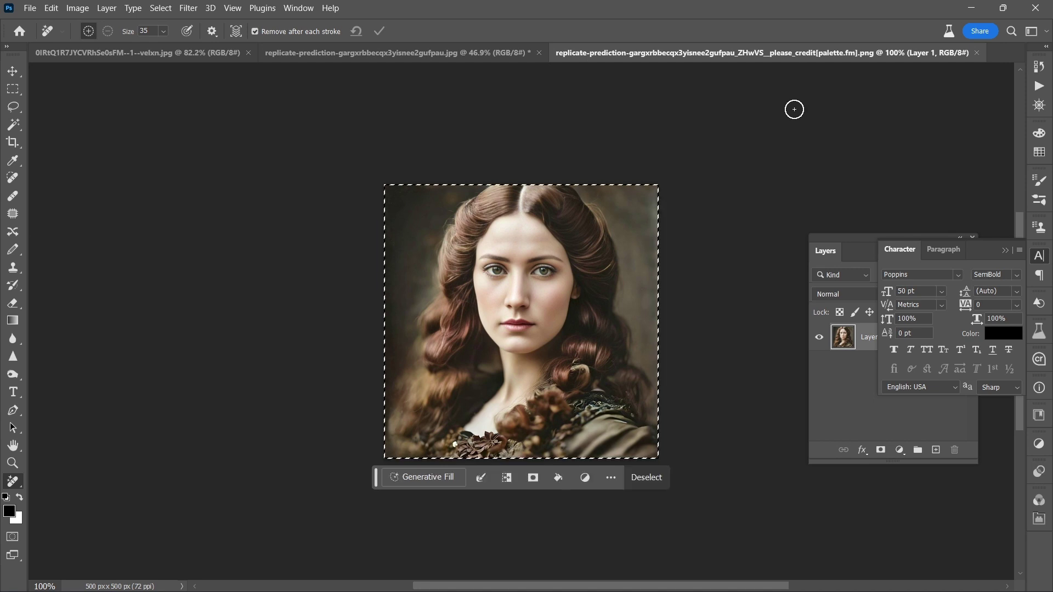
{"action": "left_click", "coordinate": [502, 55]}
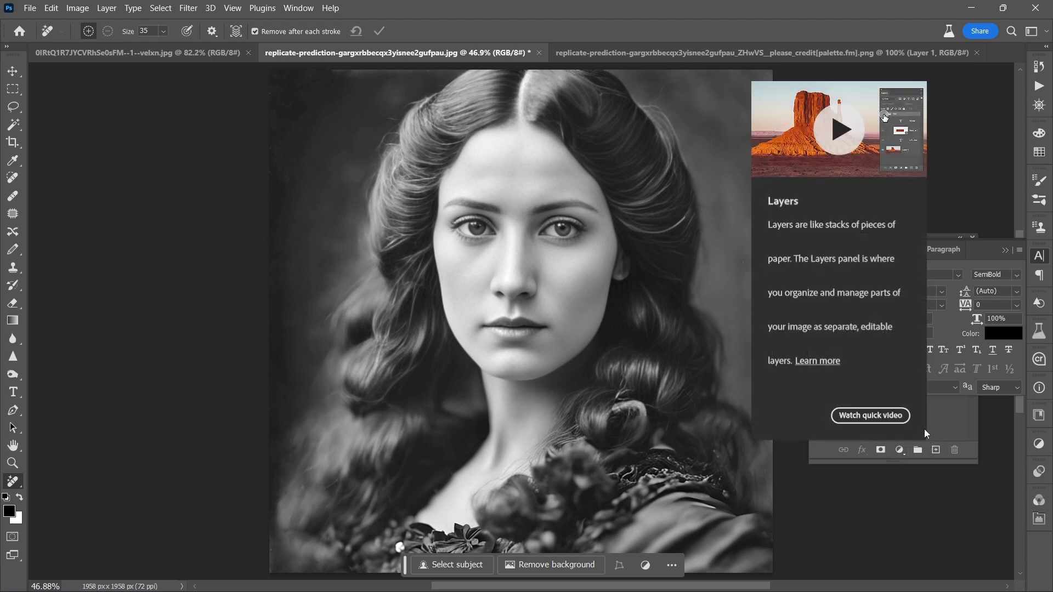
{"action": "key", "text": "ctrl+v"}
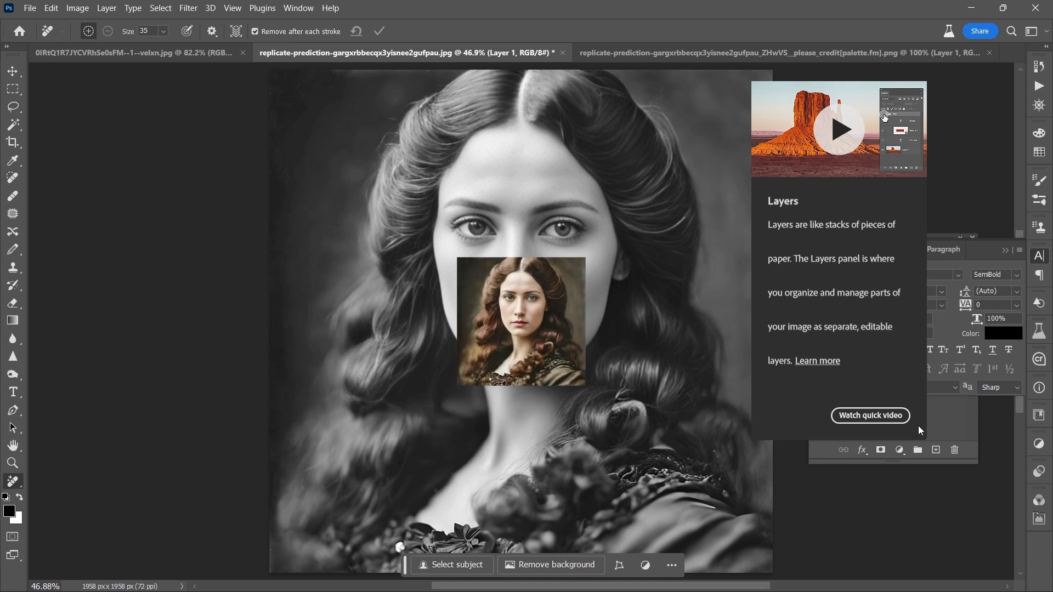
{"action": "key", "text": "t"}
{"action": "key", "text": "ctrl+t"}
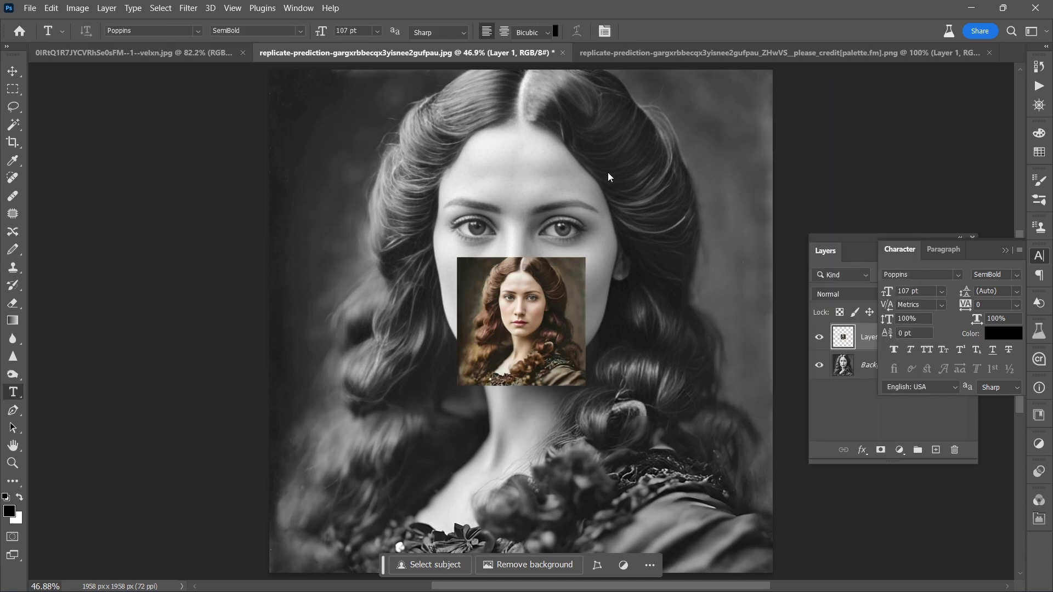
Move the colour layer to the top-left and scale it to 391.6% to fill the canvas
{"action": "left_click_drag", "start_coordinate": [518, 306], "coordinate": [349, 121]}
{"action": "left_click_drag", "start_coordinate": [399, 196], "coordinate": [774, 573]}
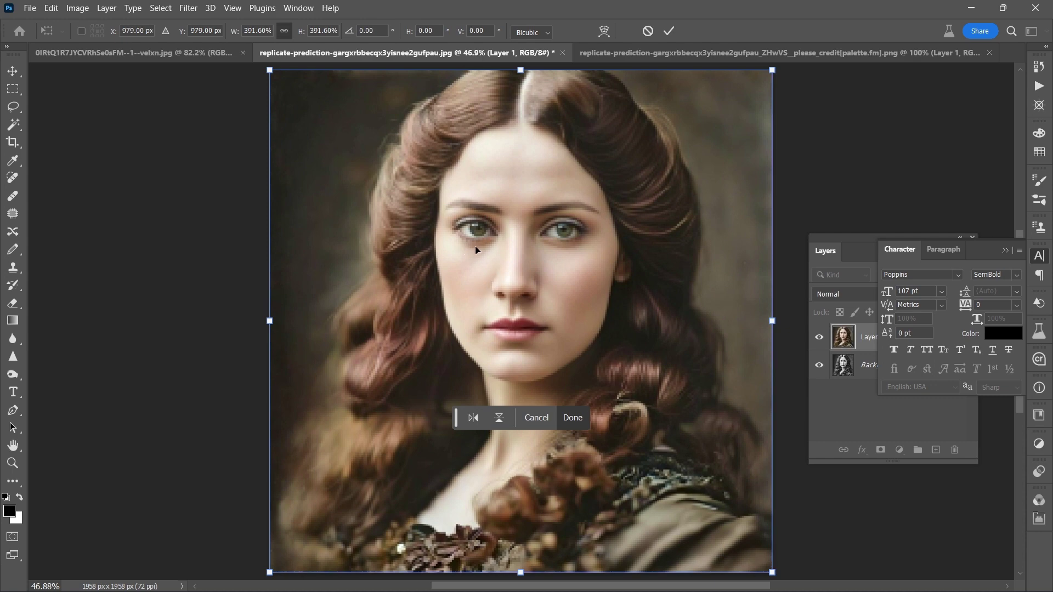
{"action": "scroll", "coordinate": [476, 237], "scroll_direction": "up", "scroll_amount": 5}
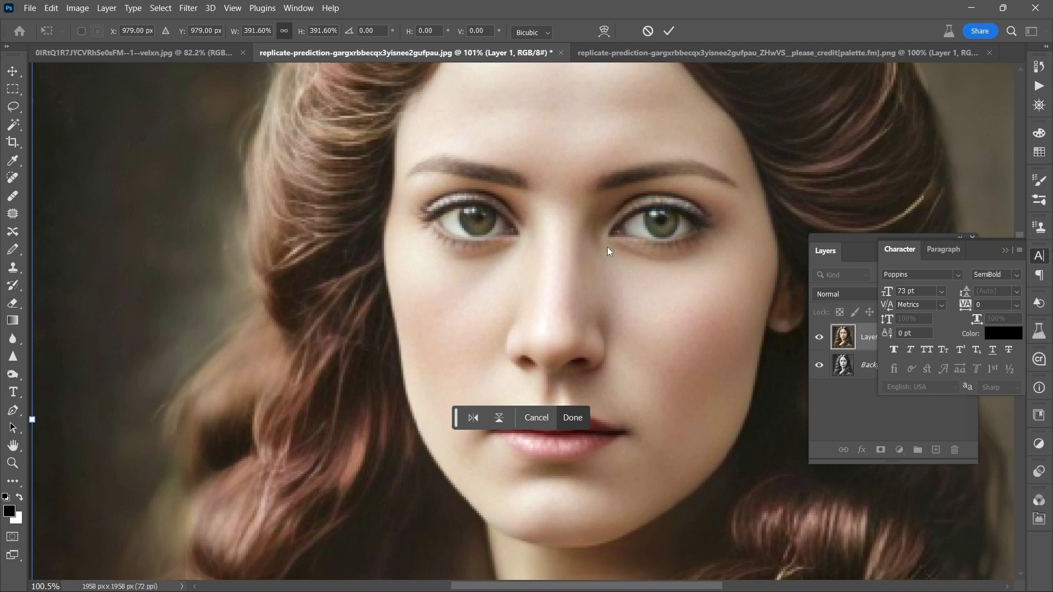
Set Layer 1's blend mode to Color in the Layers panel
{"action": "left_click", "coordinate": [861, 259]}
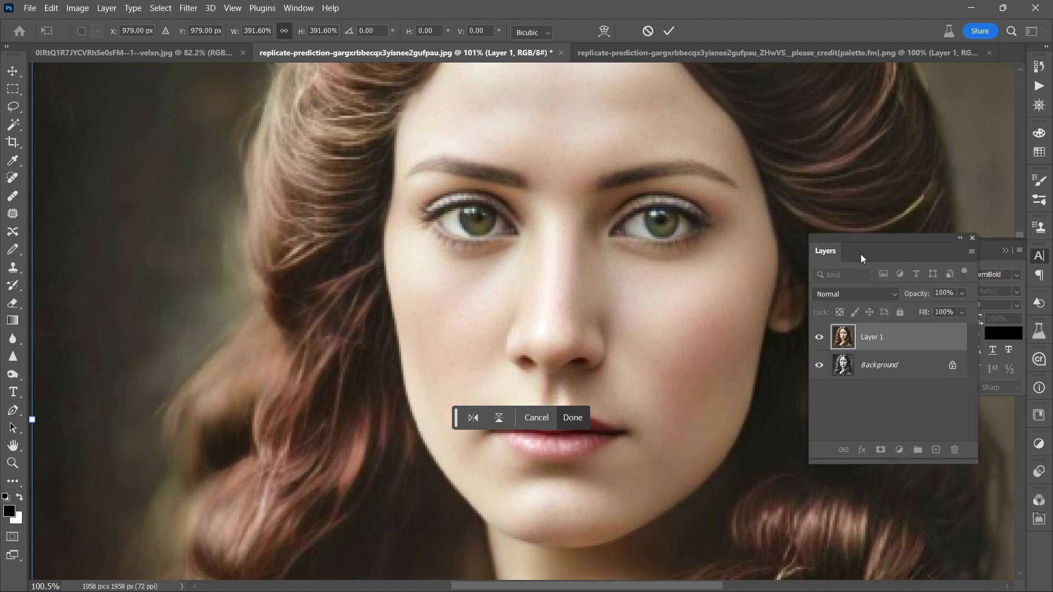
{"action": "left_click", "coordinate": [851, 298]}
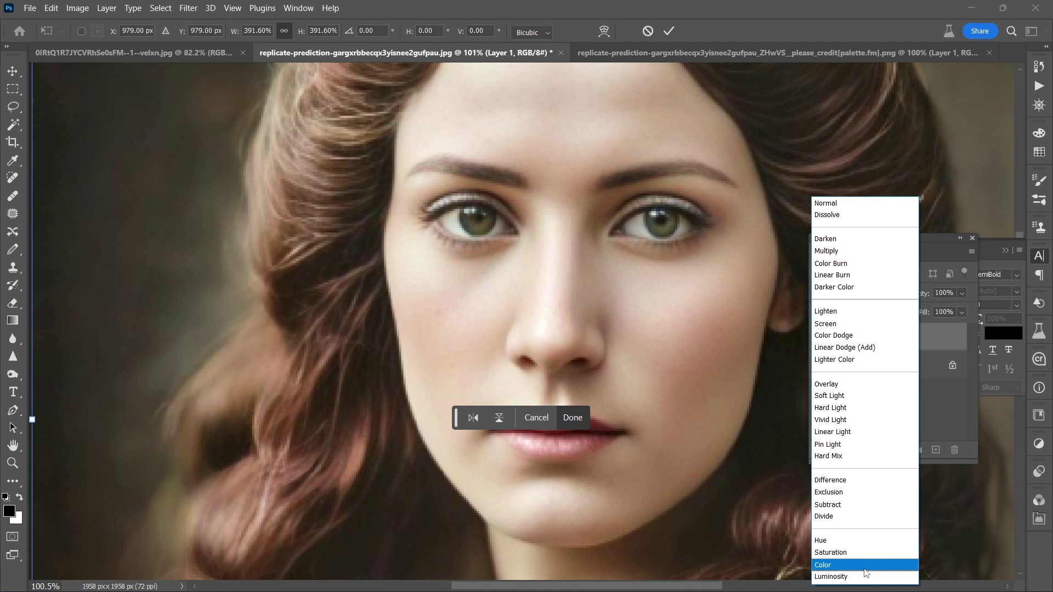
{"action": "left_click", "coordinate": [864, 569]}
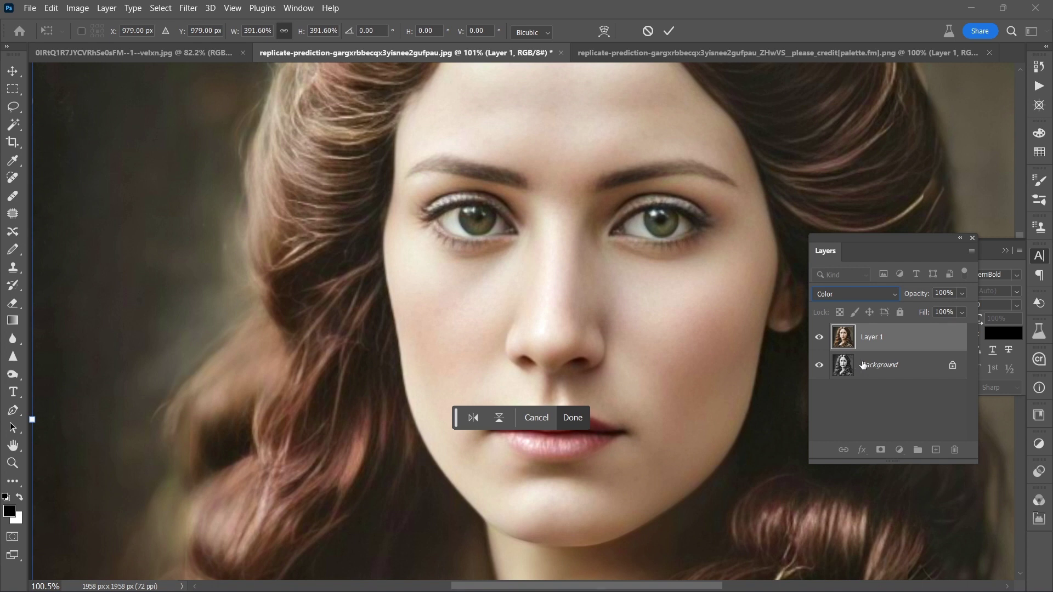
Commit the transform, toggle the colour layer to compare, and fit the image on screen
{"action": "left_click", "coordinate": [819, 343]}
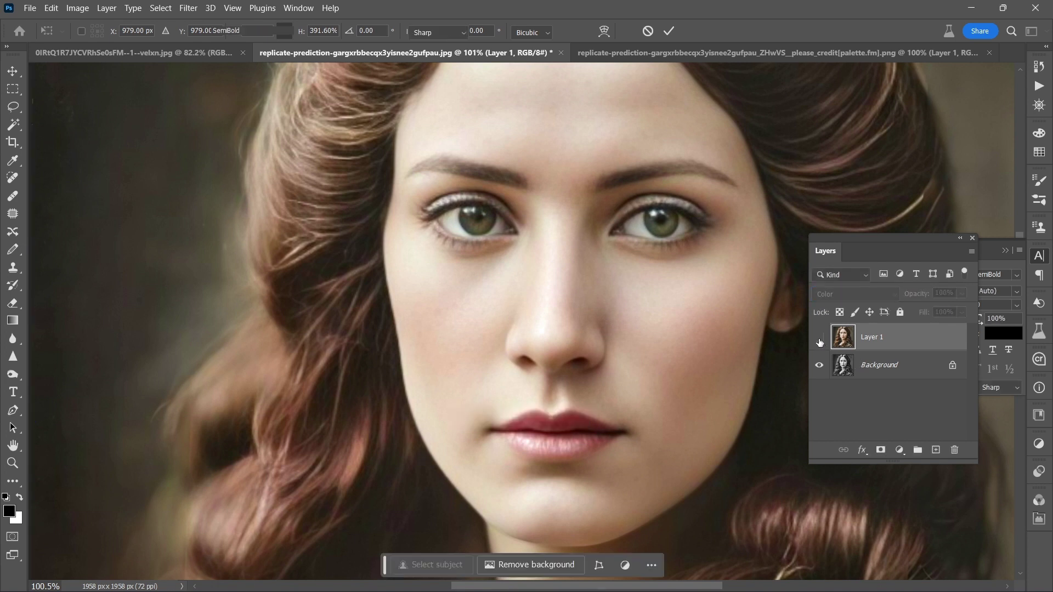
{"action": "left_click", "coordinate": [820, 342]}
{"action": "left_click", "coordinate": [819, 341]}
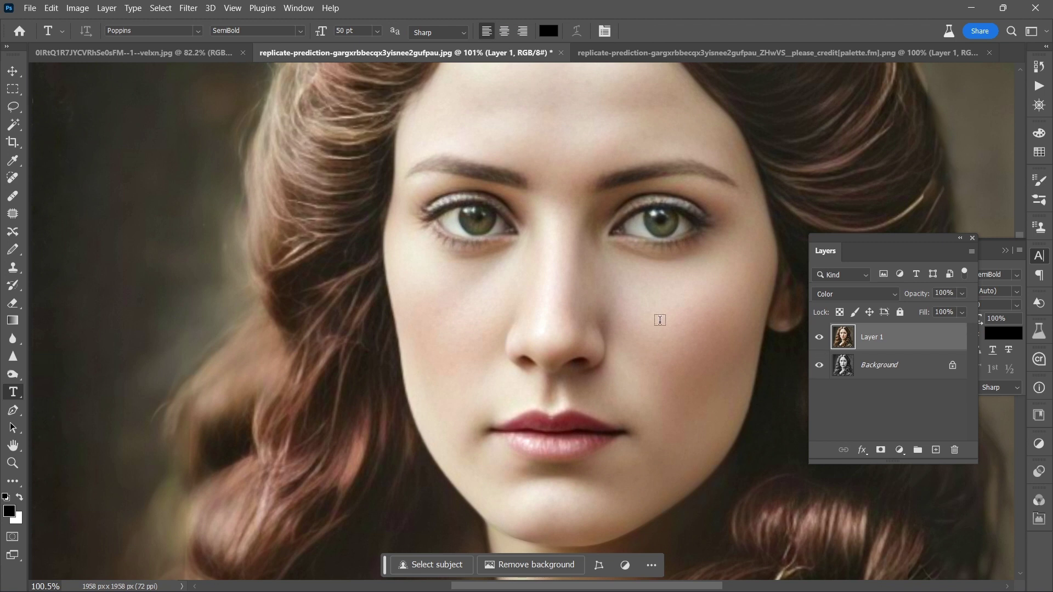
{"action": "key", "text": "ctrl+0"}
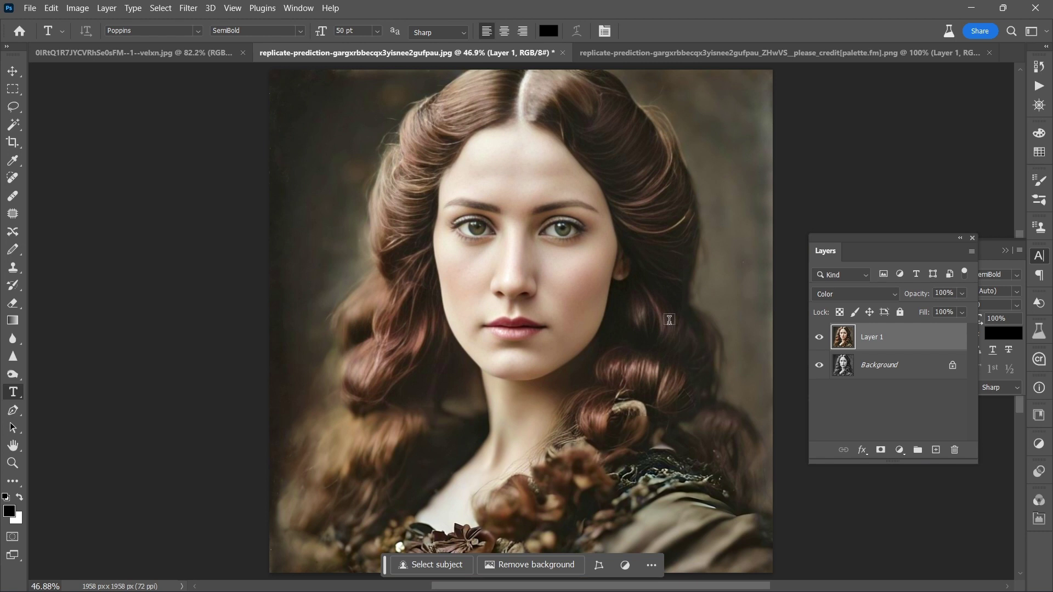